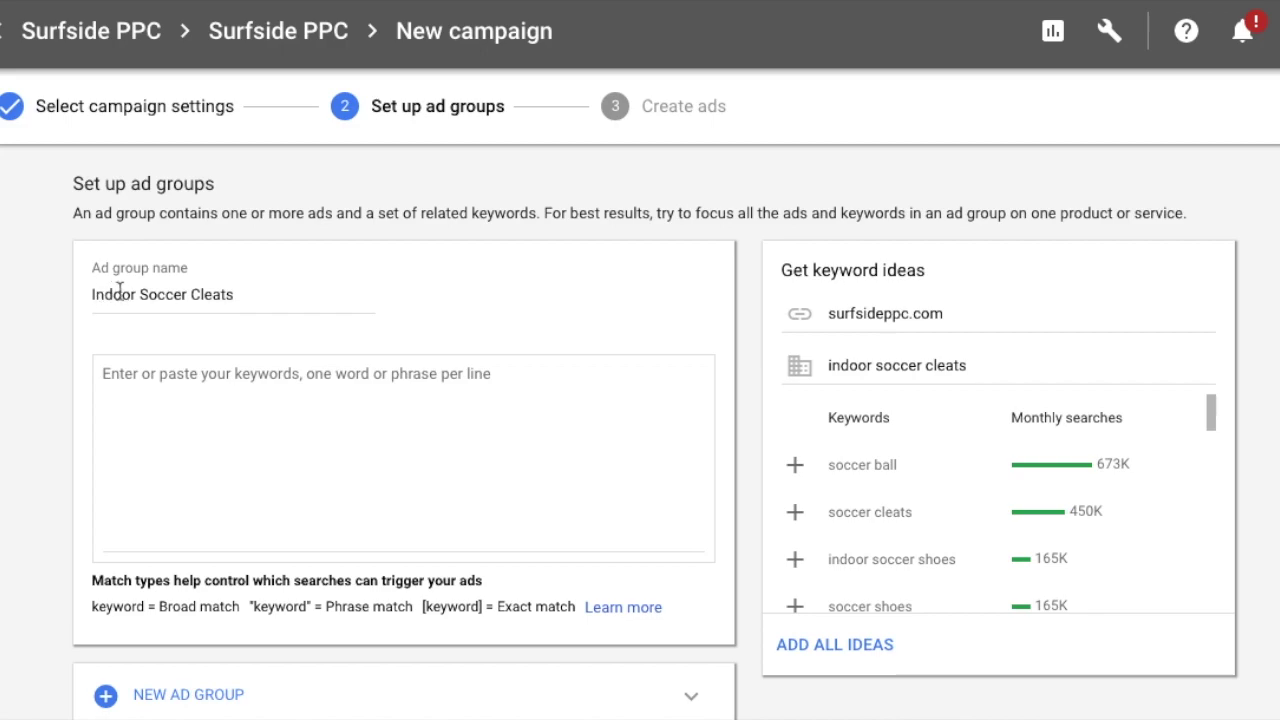
# Start entering Indoor Soccer Cleats as the first keyword in the ad group's keyword list
pyautogui.click(318, 404)
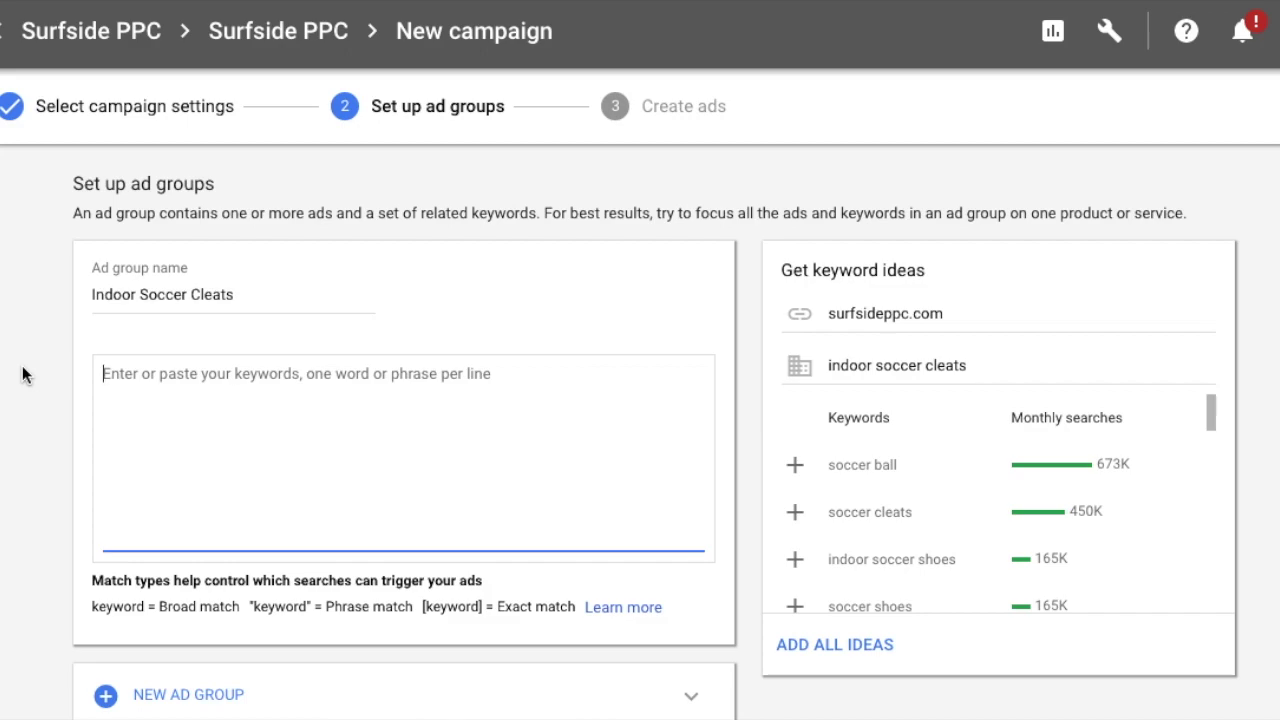
pyautogui.write('In')
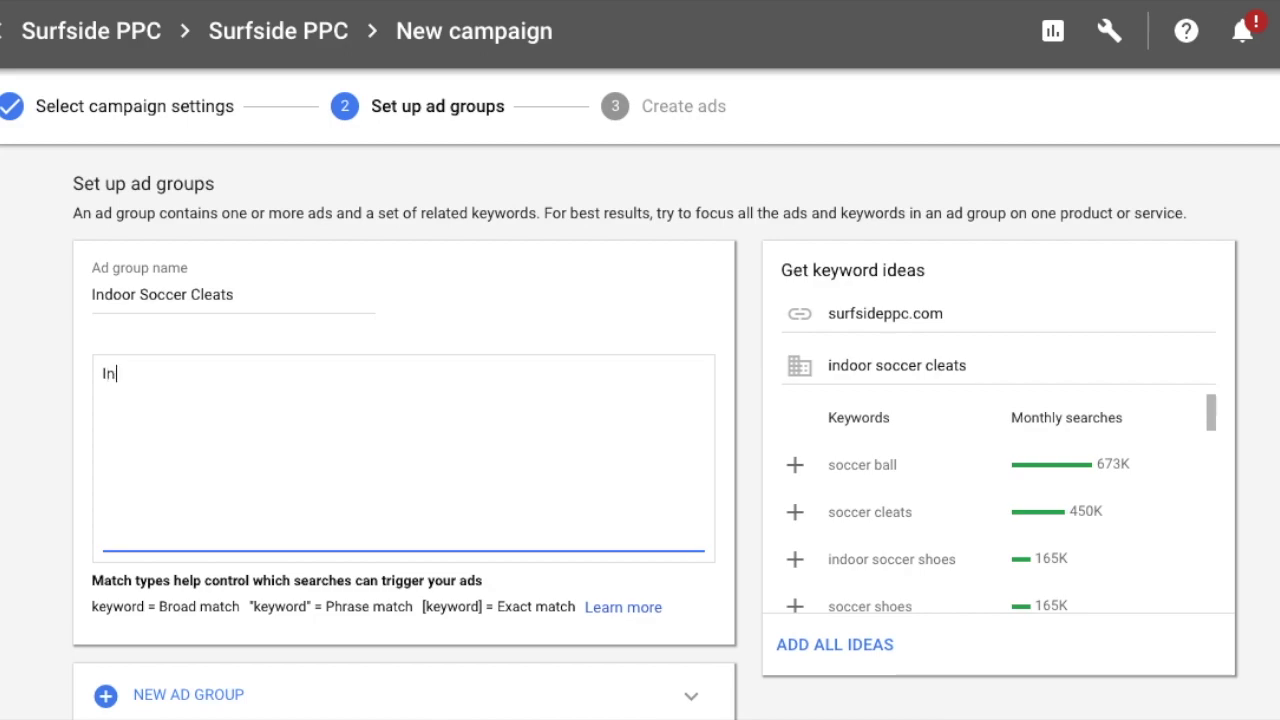
pyautogui.write('door Soccer Cleats')
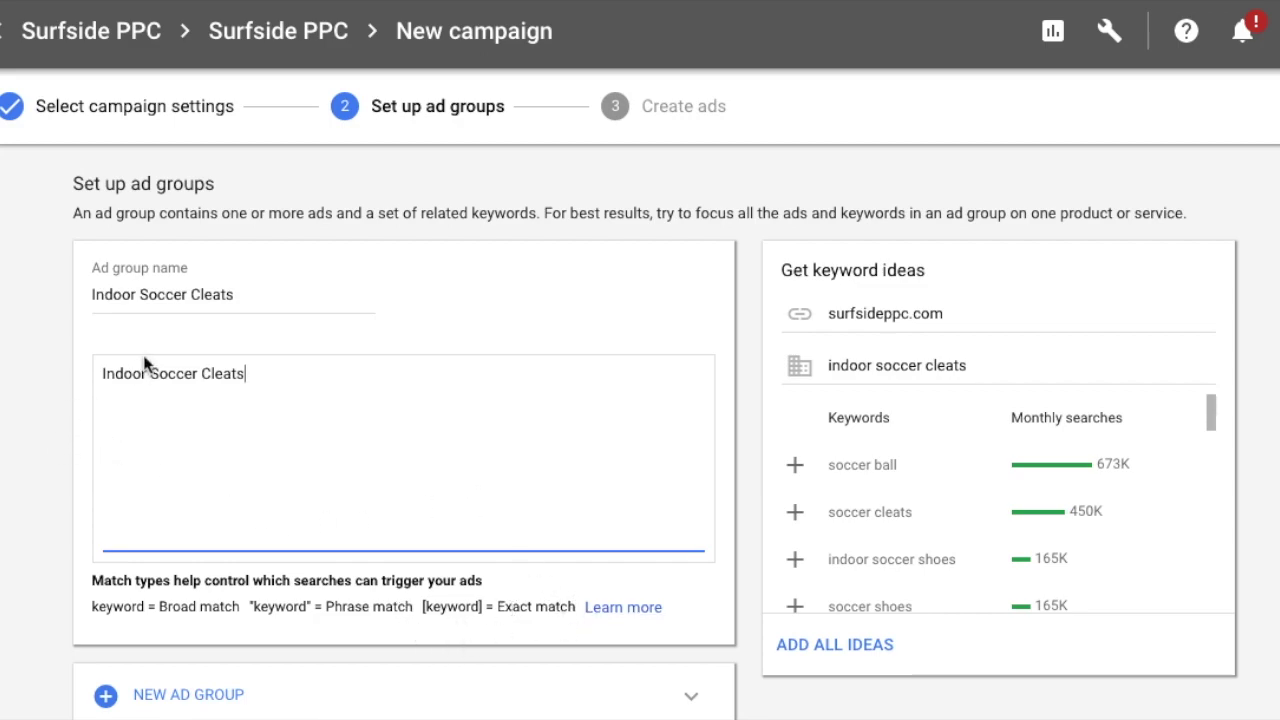
# Add +Indoor +Soccer +Cleats and Indoor +Soccer +Cleats as new keyword lines
pyautogui.press('Return')
pyautogui.write('+Indoor +S')
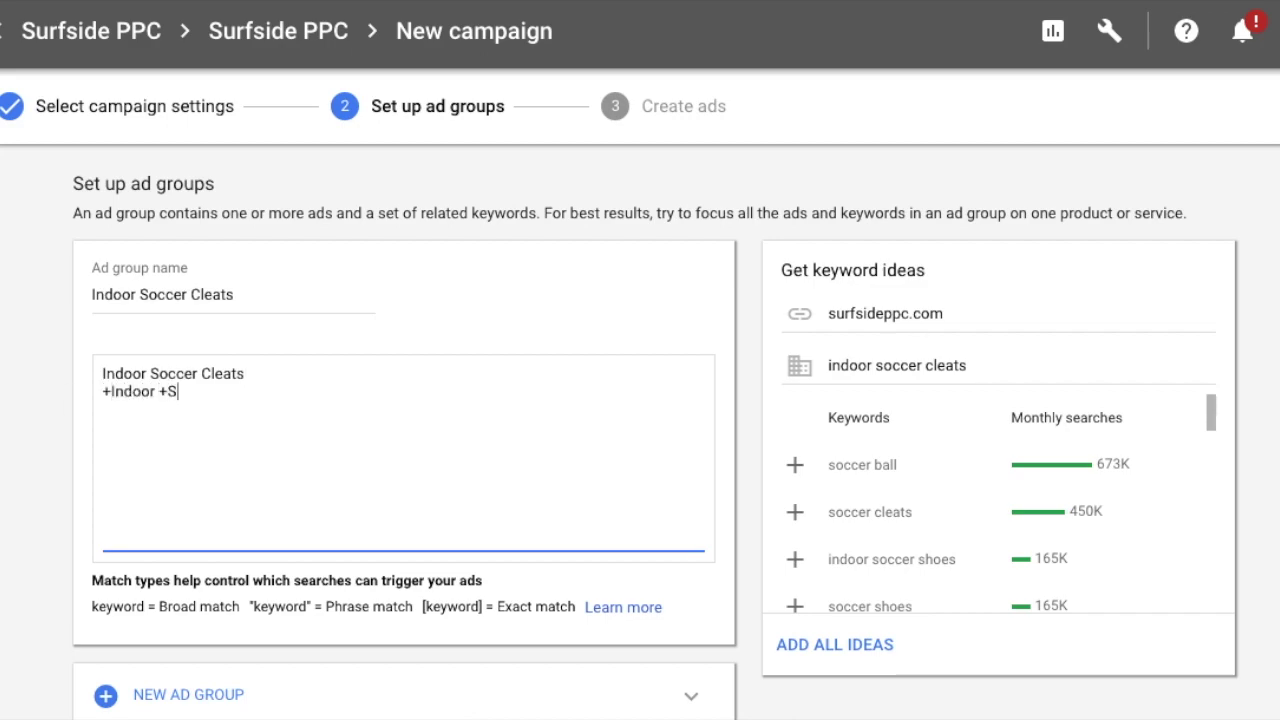
pyautogui.write('occer +Cleats')
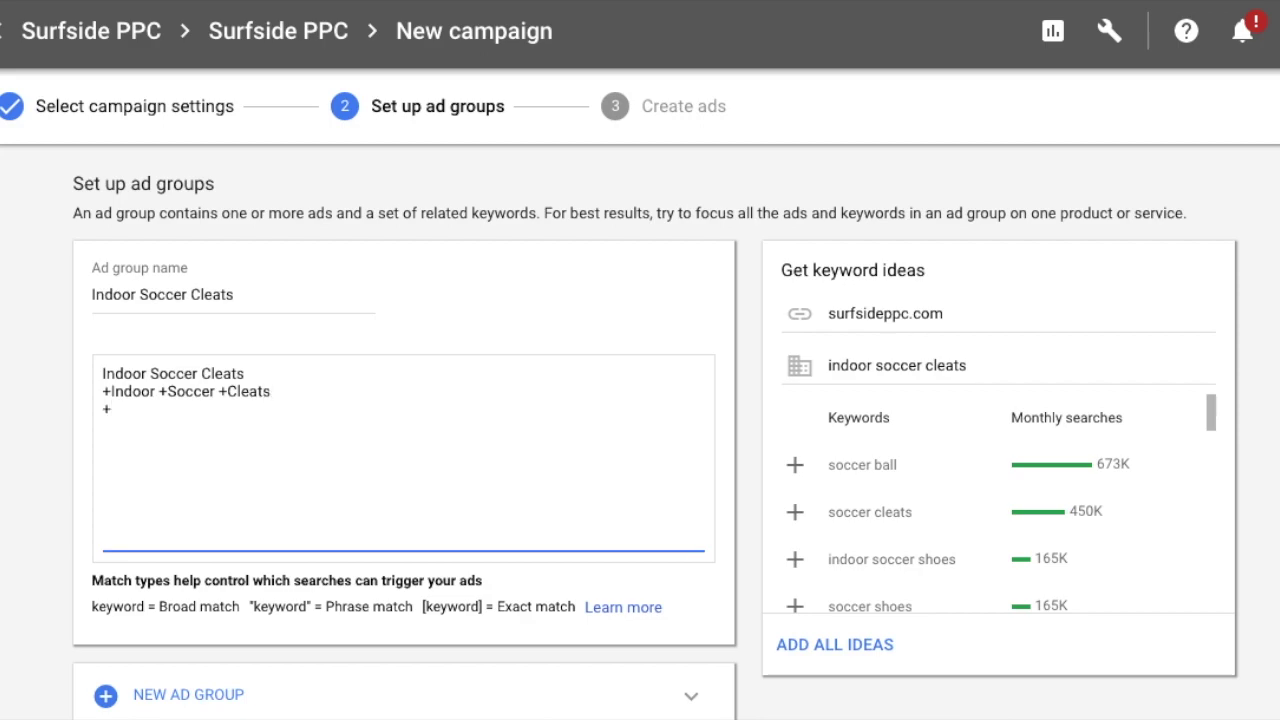
pyautogui.write('Indoor +Soccer ')
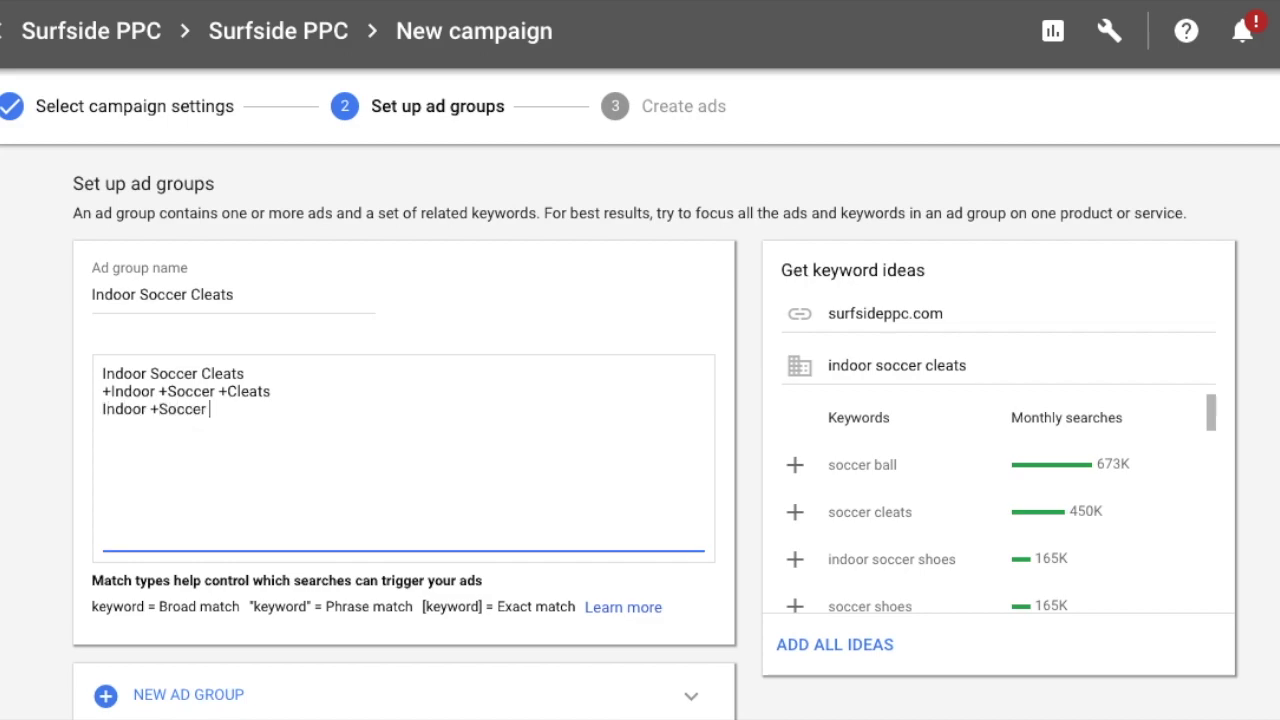
pyautogui.write('+Cleat')
pyautogui.moveTo(103, 393); pyautogui.dragTo(152, 398)
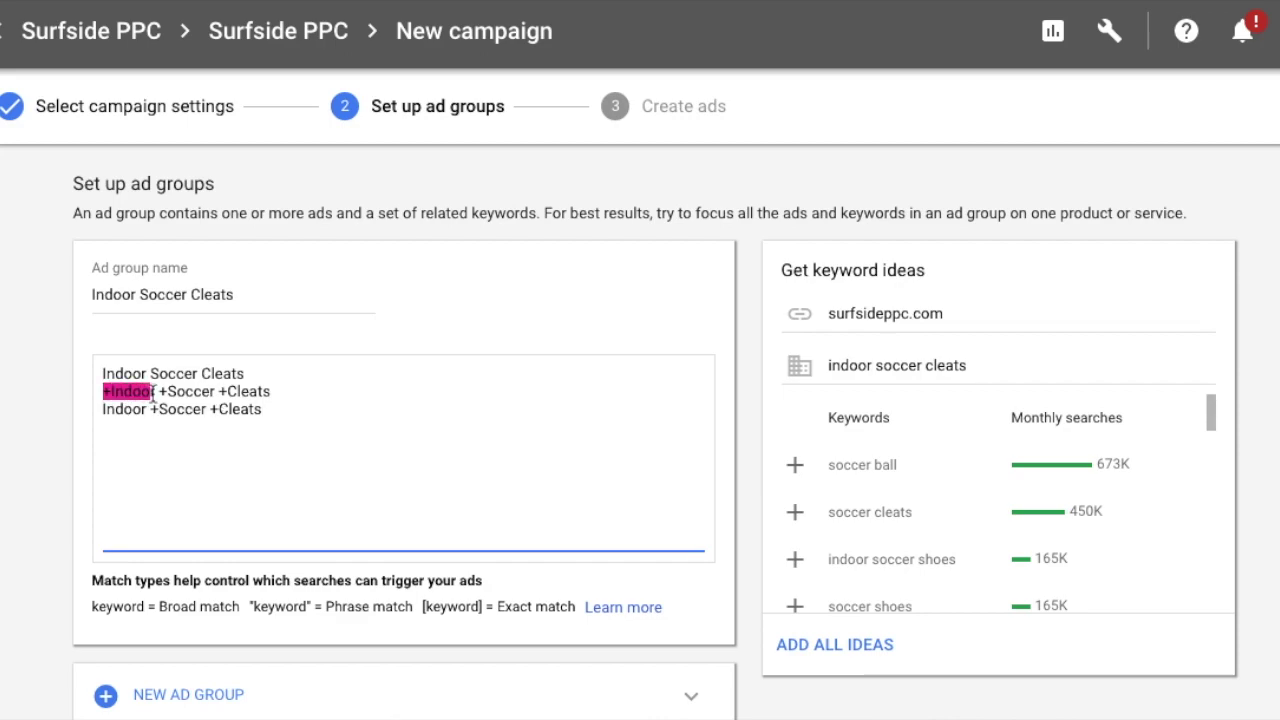
# Delete the third keyword line, leaving Indoor Soccer Cleats and +Indoor +Soccer +Cleats
pyautogui.click(152, 397)
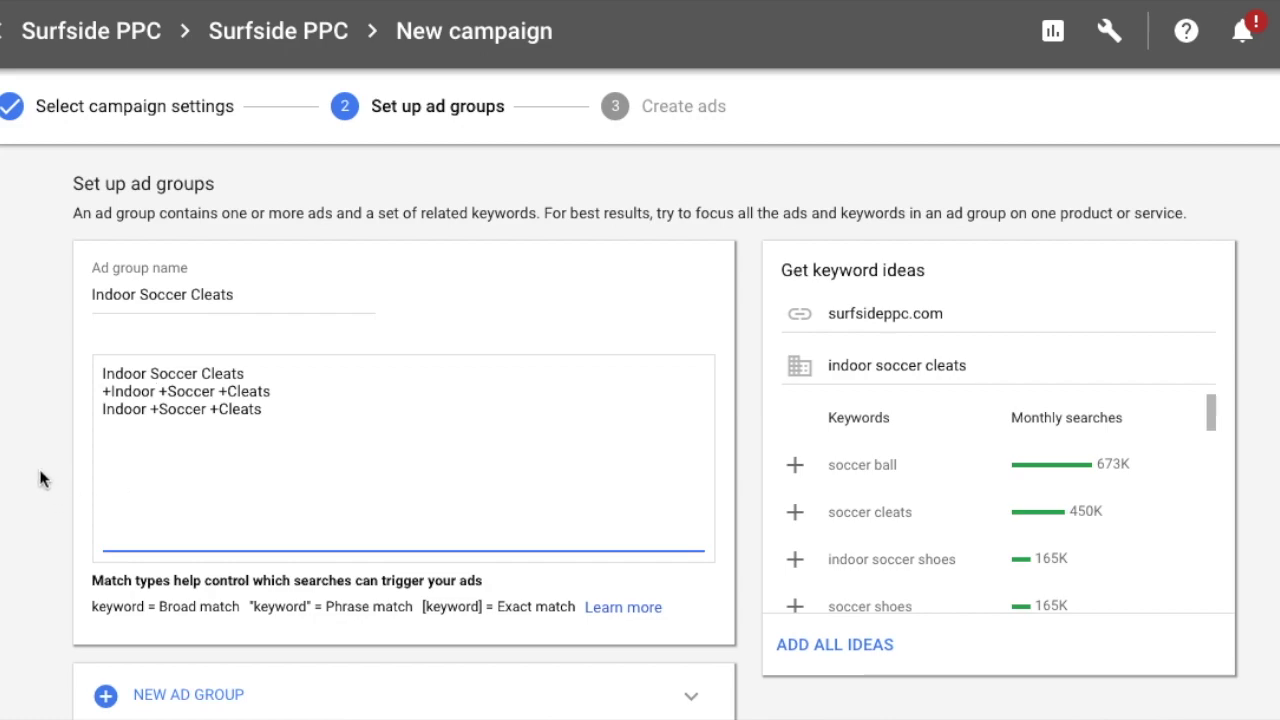
pyautogui.click(104, 412)
pyautogui.write('+')
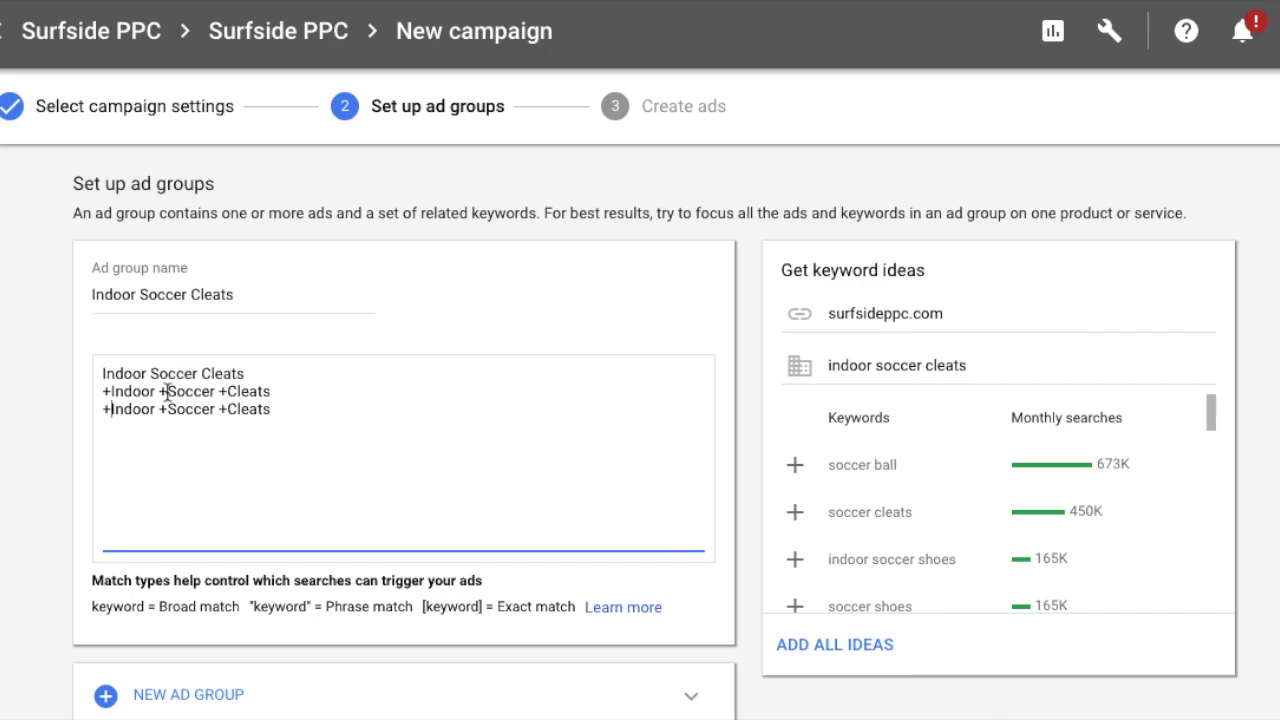
pyautogui.click(282, 410)
pyautogui.keyDown('shift'); pyautogui.click(90, 427); pyautogui.keyUp('shift')
pyautogui.press('BackSpace')
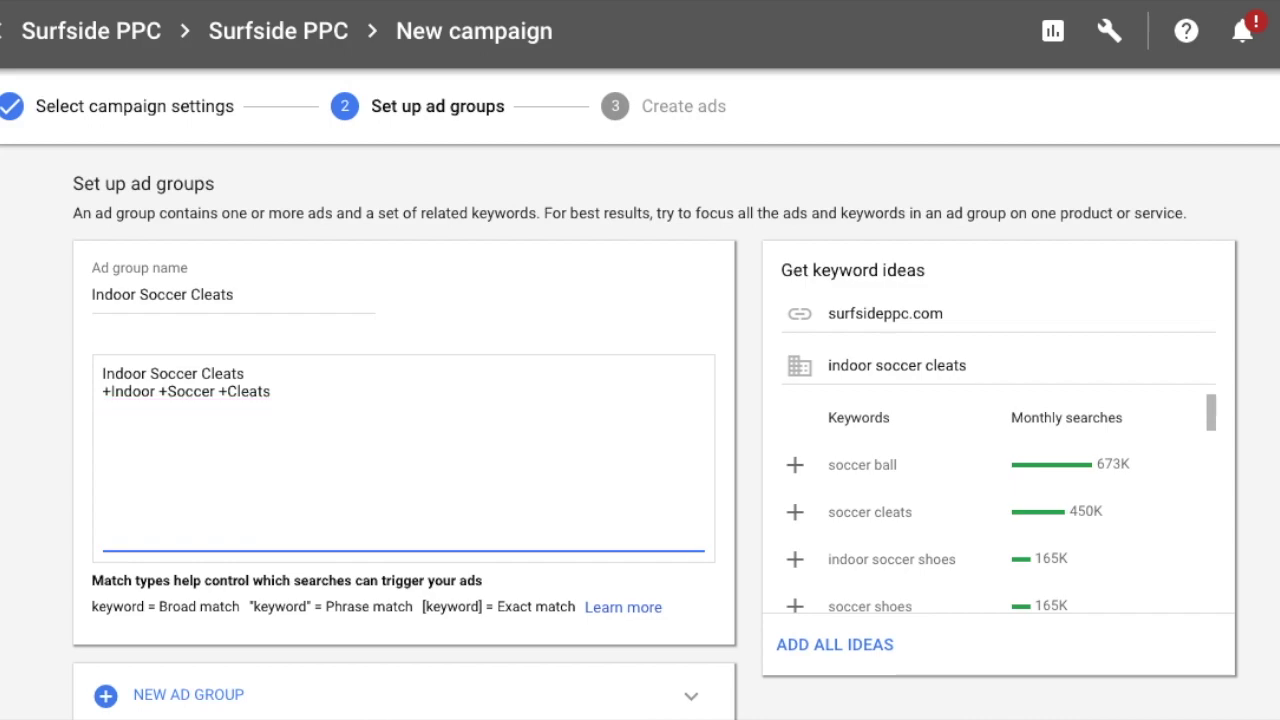
# Type the phrase-match "Indoor Soccer Cleats" and exact-match [Indoor Soccer Cleats] keywords on new lines
pyautogui.write('"Indoor Soccer Cleats" ')
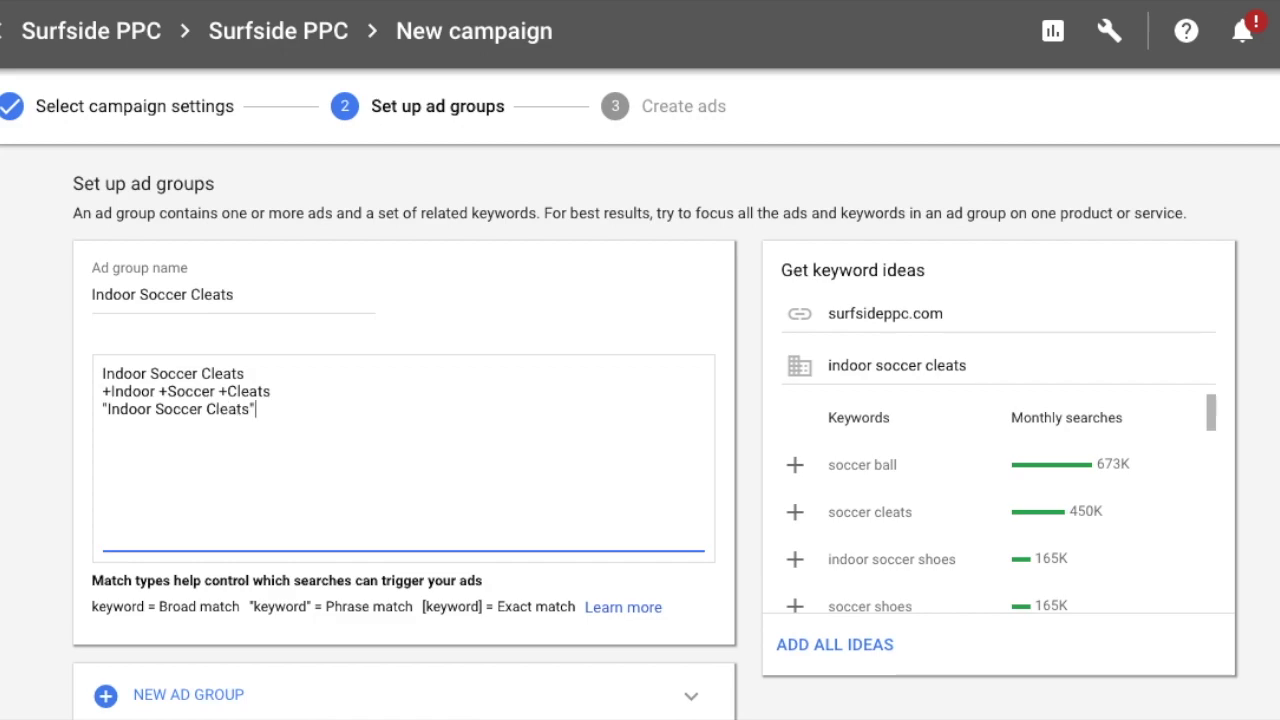
pyautogui.write('[Indoor Soccer Cleats')
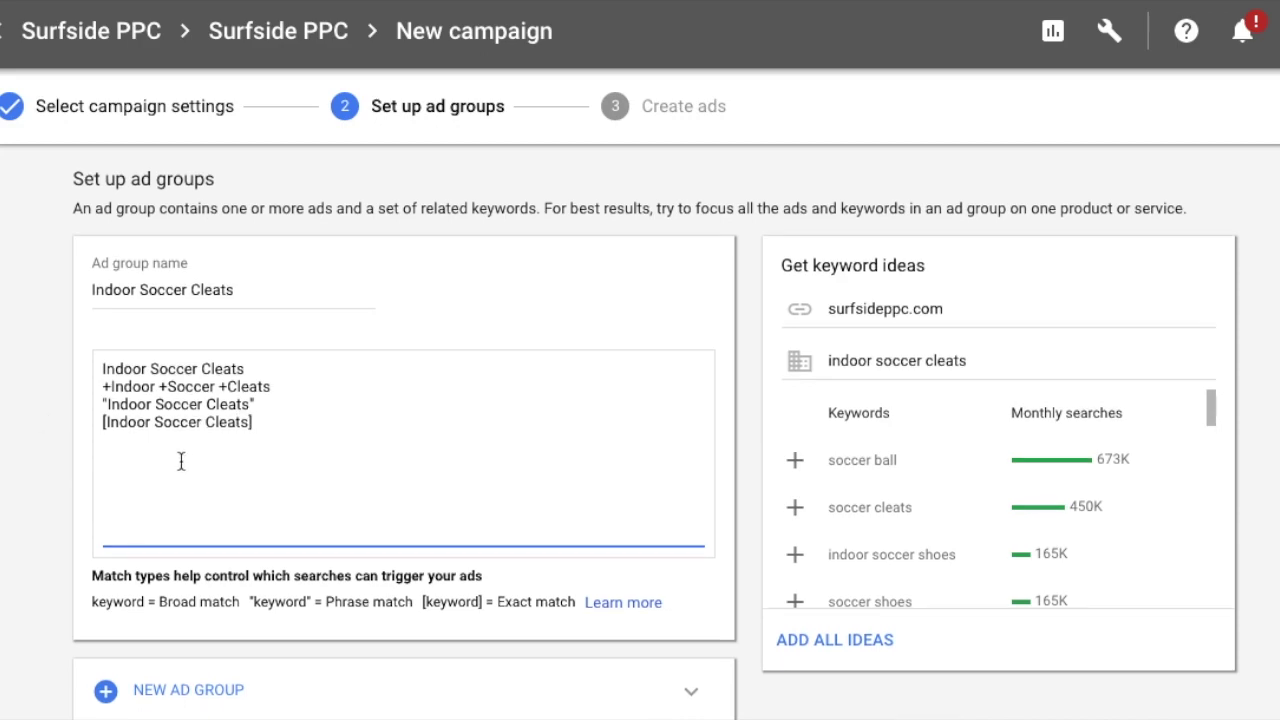
pyautogui.scroll(-3, 179, 456)
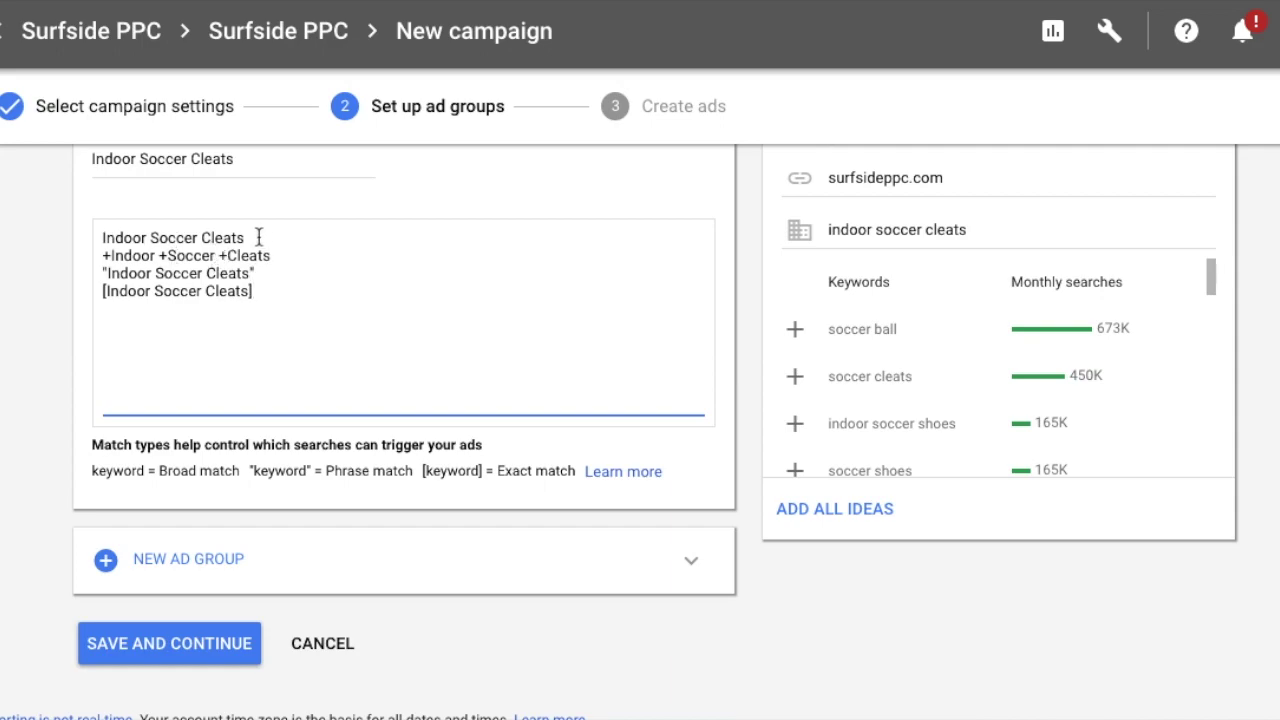
# Remove the Indoor Soccer Cleats and +Indoor +Soccer +Cleats lines, then retype the phrase-match opening quote
pyautogui.moveTo(258, 237); pyautogui.dragTo(90, 238)
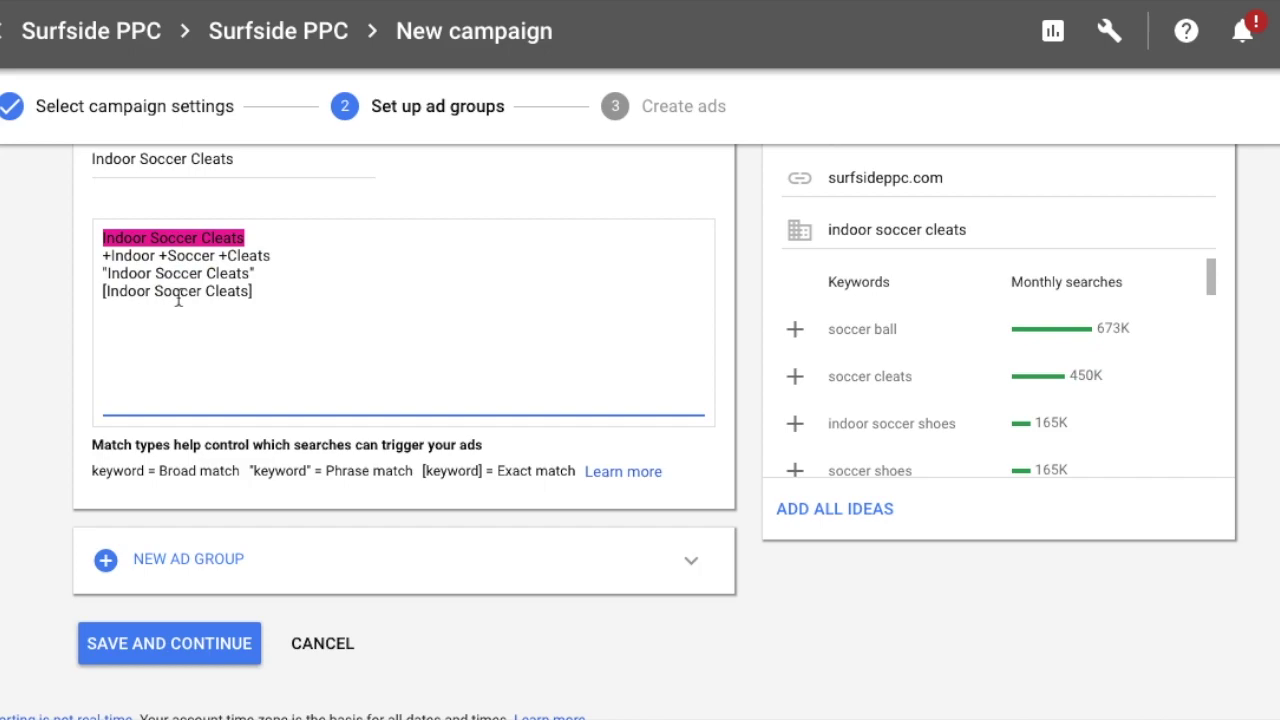
pyautogui.press('BackSpace')
pyautogui.press('BackSpace')
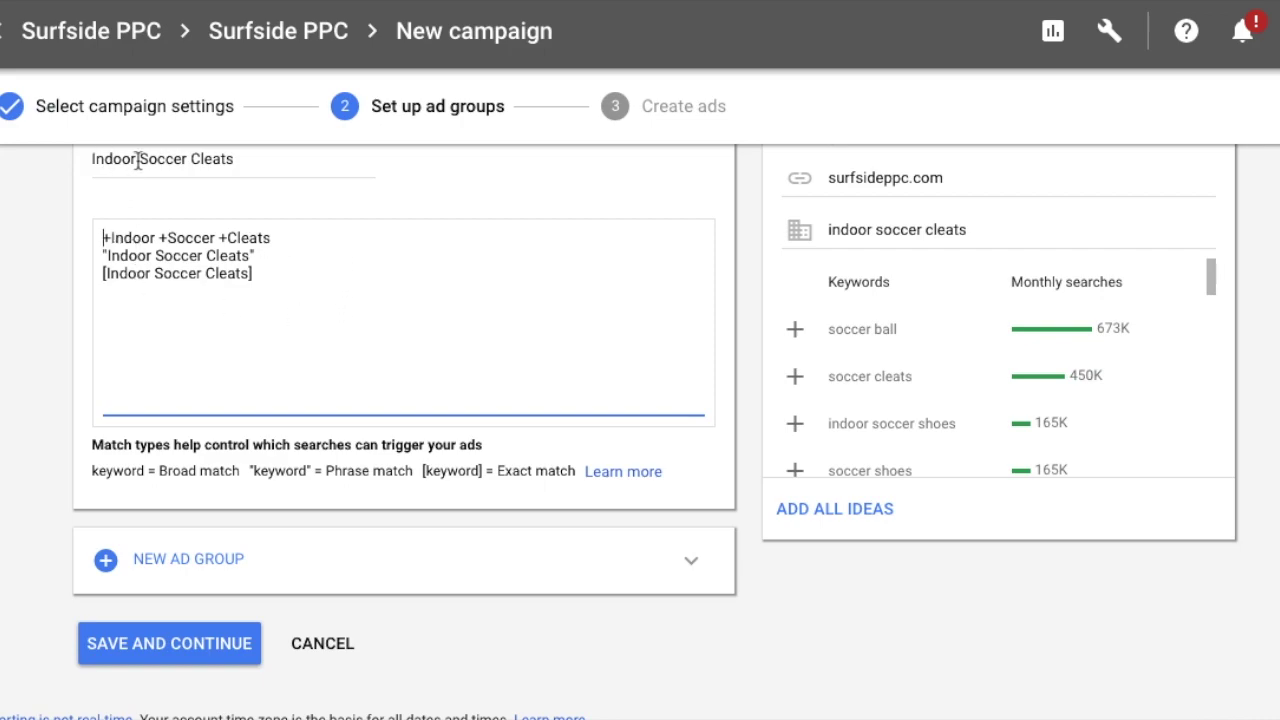
pyautogui.moveTo(292, 237); pyautogui.dragTo(76, 235)
pyautogui.press('BackSpace')
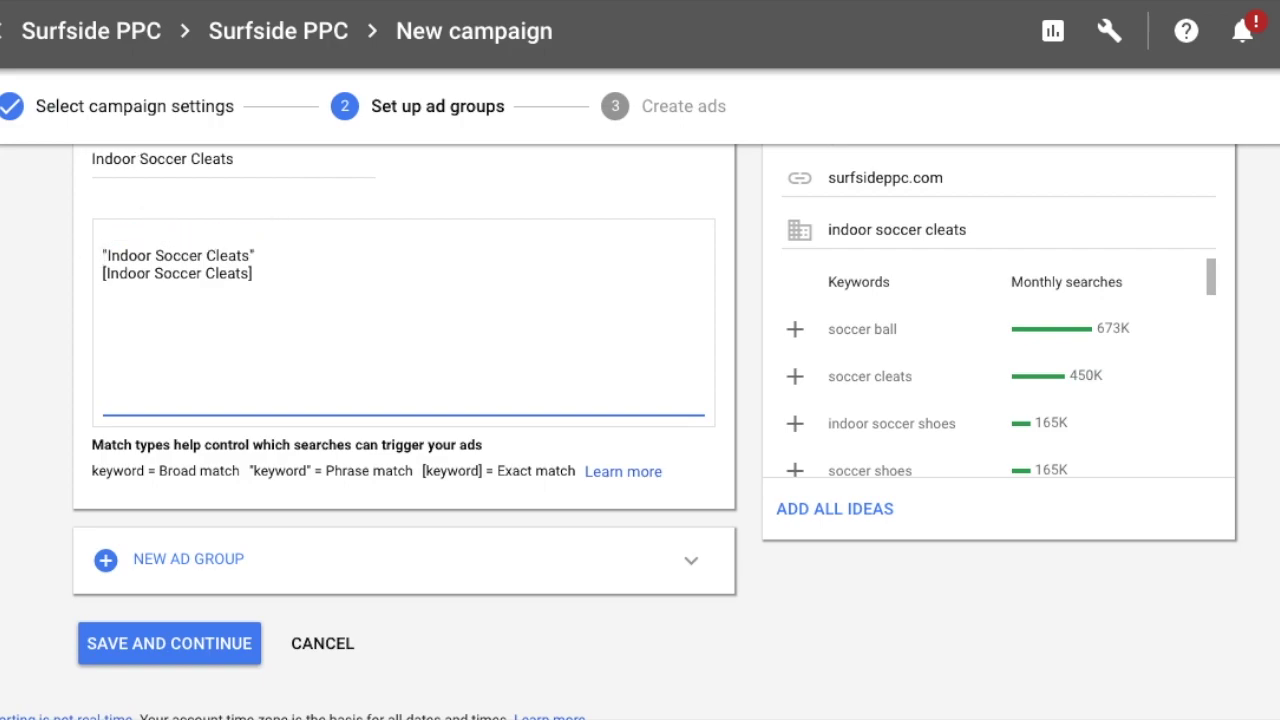
pyautogui.press('Delete')
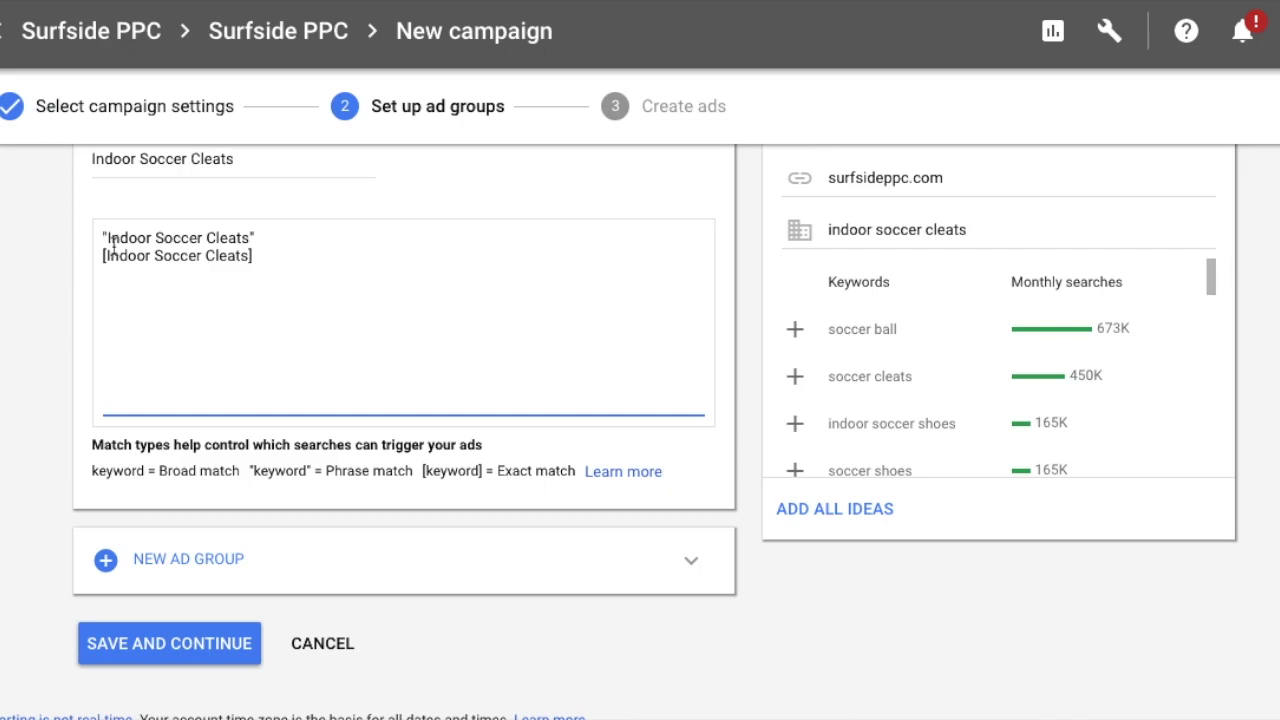
pyautogui.write('"')
# Draft a sample long-tail keyword, Indoor Black Soccer Cleats Under $70, on a new line
pyautogui.click(262, 254)
pyautogui.press('Return')
pyautogui.write('Indoor Soccer')
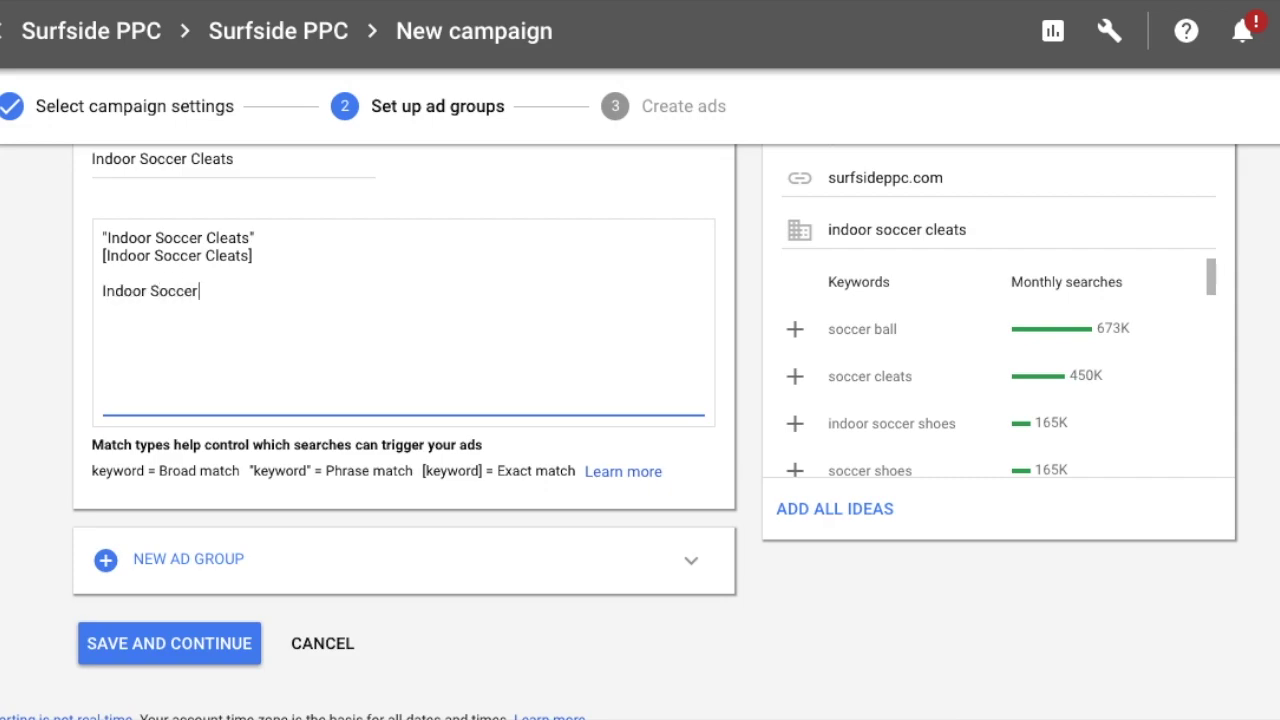
pyautogui.write(' Cleats for Sale')
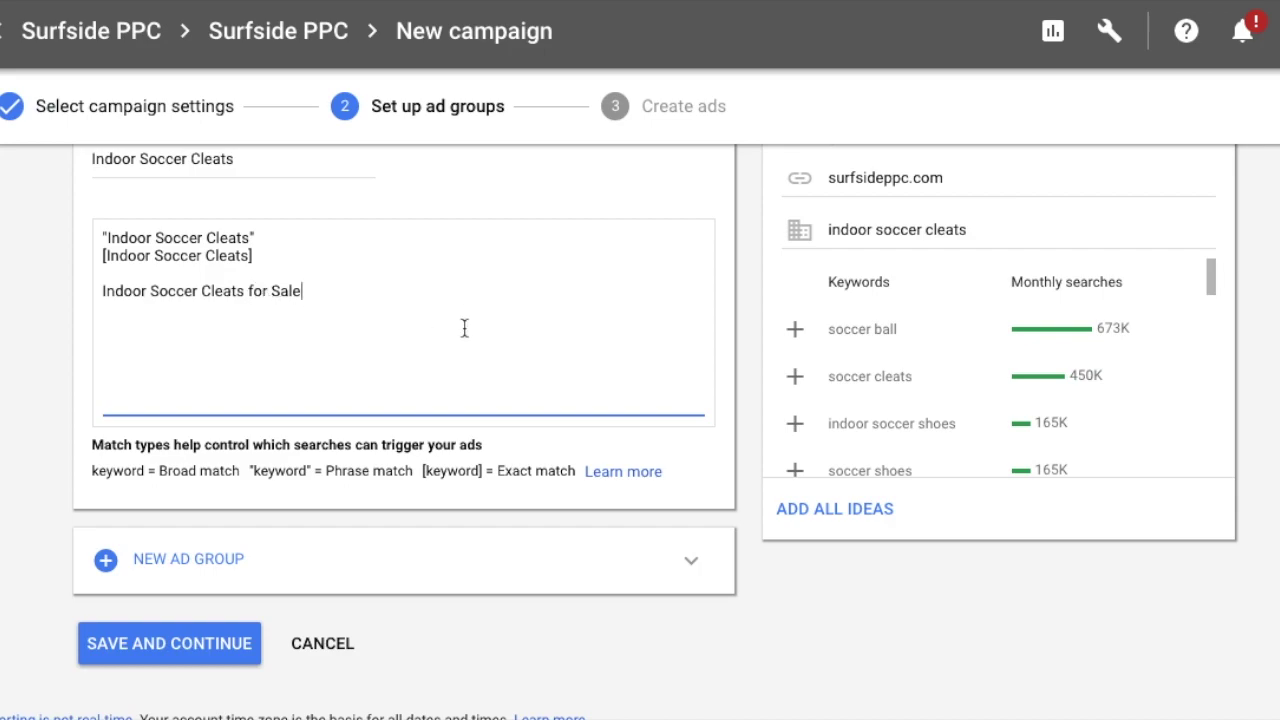
pyautogui.moveTo(304, 291); pyautogui.dragTo(248, 290)
pyautogui.write('under $70')
pyautogui.press('BackSpace')
pyautogui.press('BackSpace')
pyautogui.press('BackSpace')
pyautogui.write('Black')
pyautogui.click(379, 277)
pyautogui.click(375, 294)
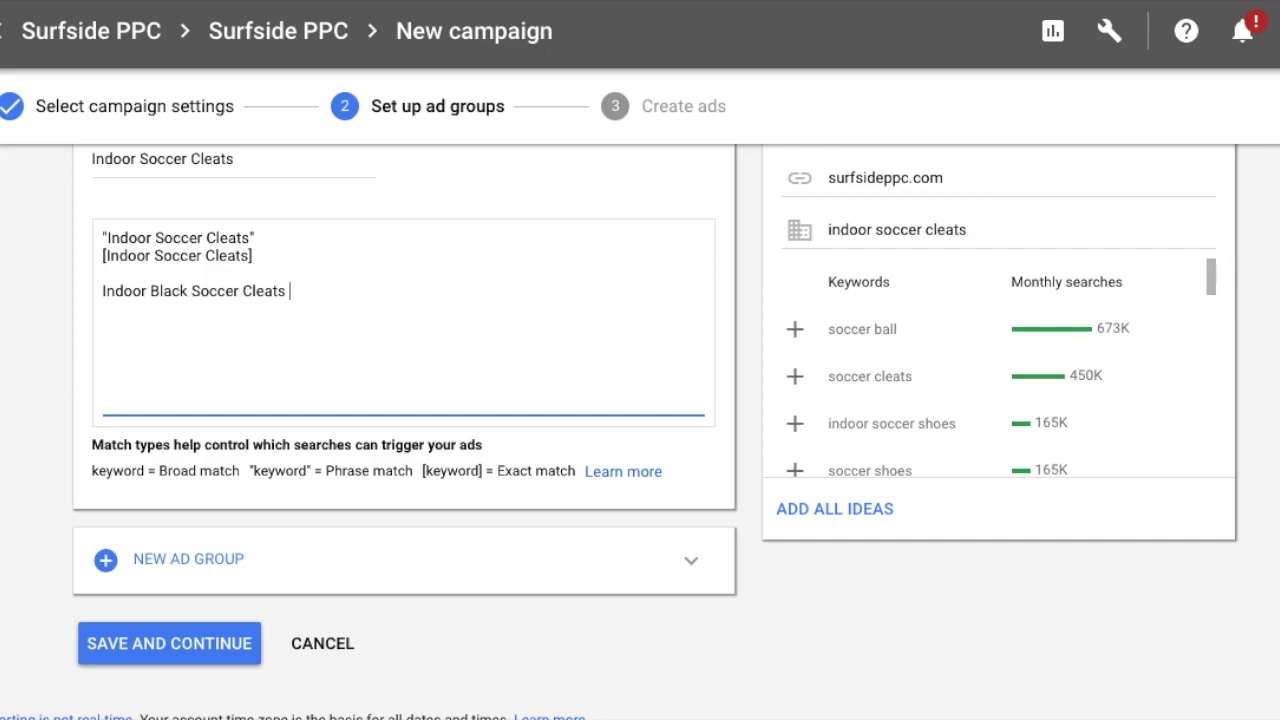
pyautogui.write('Under $70')
# Delete the sample long-tail keyword and add a second, empty ad group
pyautogui.click(102, 290)
pyautogui.moveTo(360, 290); pyautogui.dragTo(100, 292)
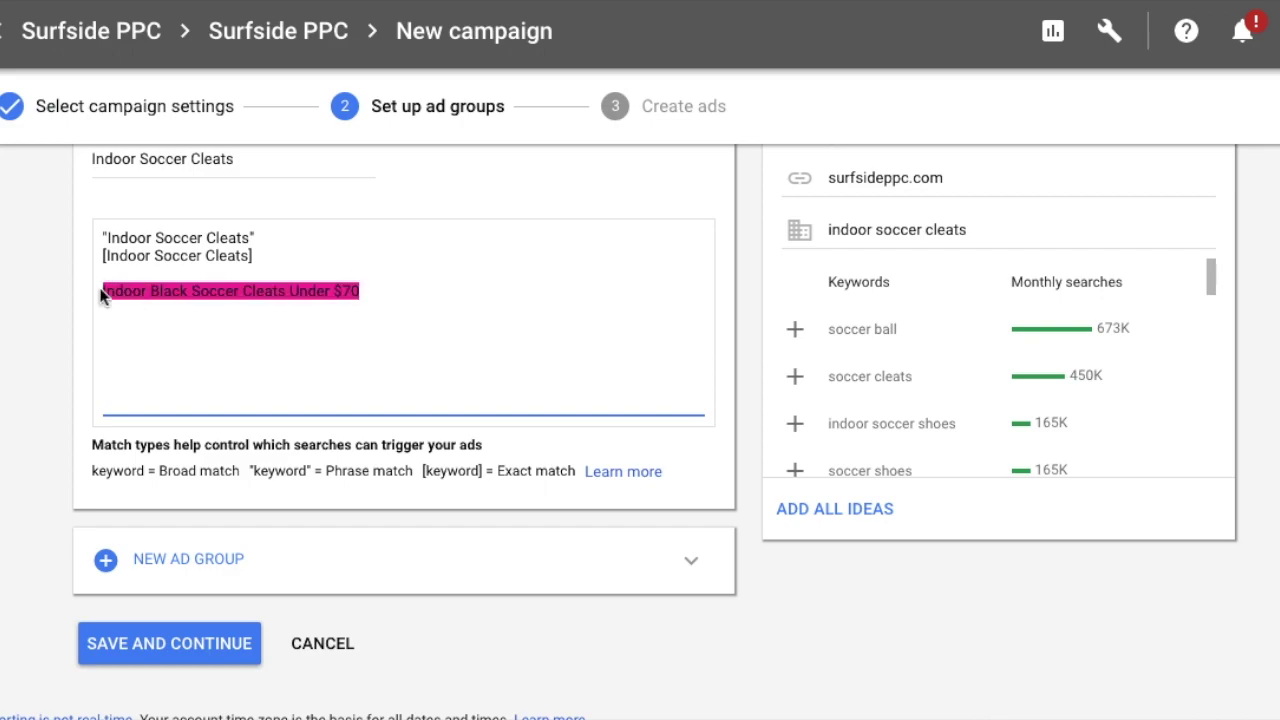
pyautogui.press('BackSpace')
pyautogui.press('BackSpace')
pyautogui.press('BackSpace')
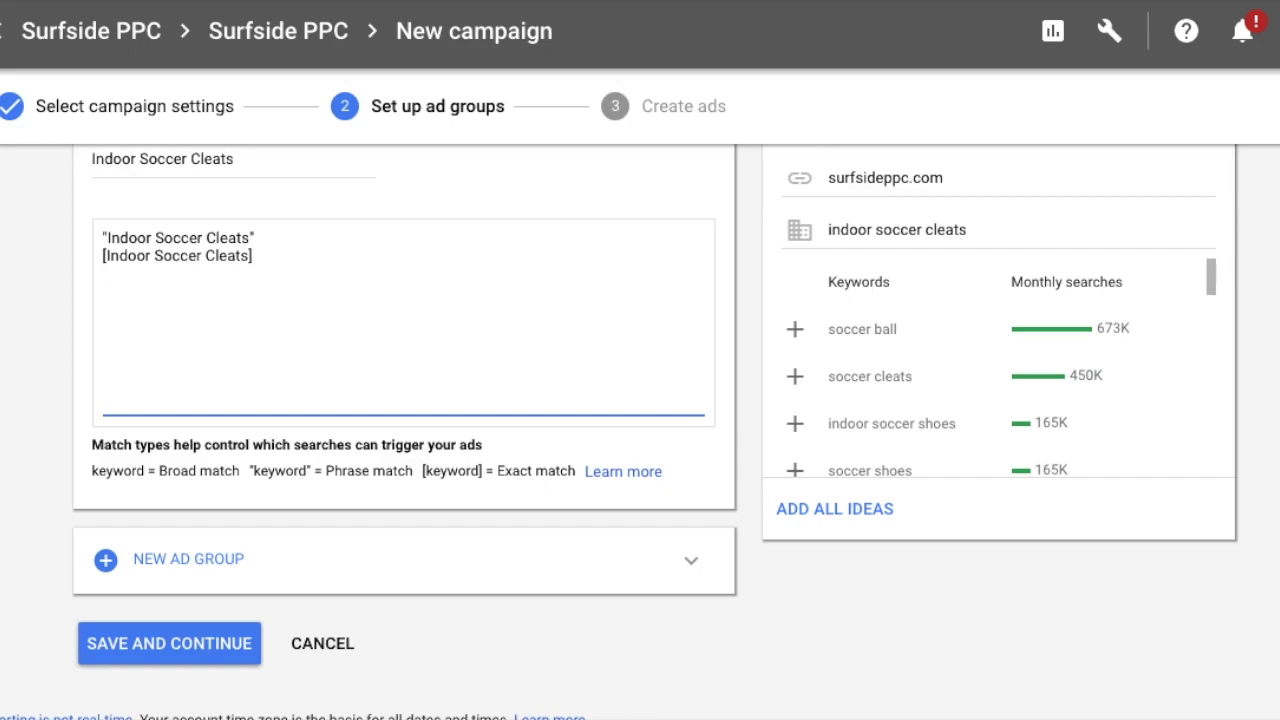
pyautogui.click(555, 562)
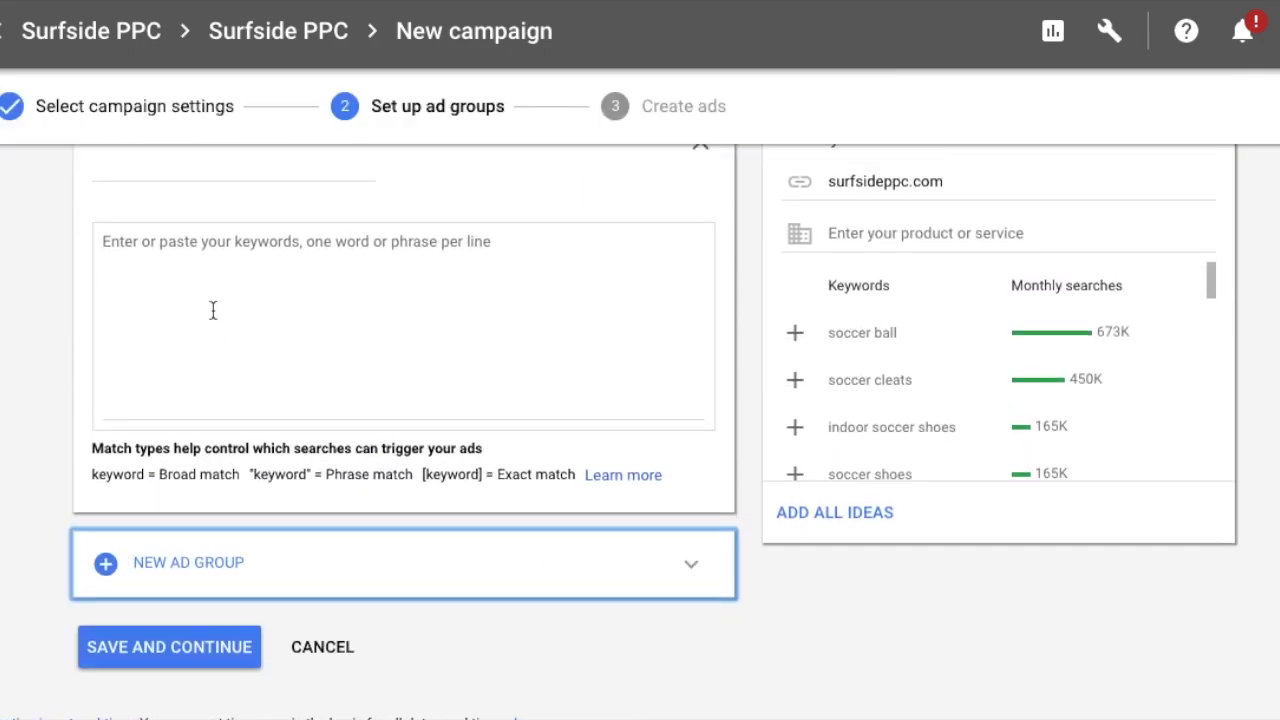
# Name the new ad group Outdoor Soccer Cleats and select the Indoor group's keywords
pyautogui.click(194, 226)
pyautogui.write('Outdoor Soccer Clear')
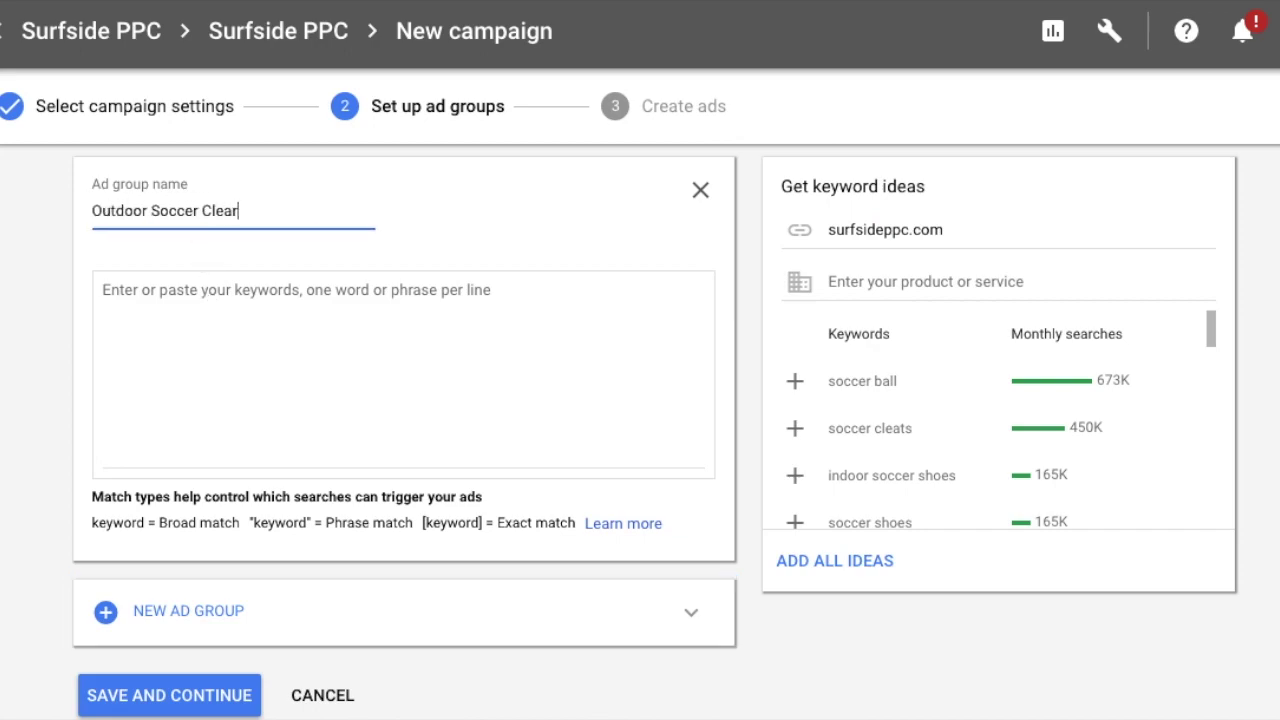
pyautogui.press('BackSpace')
pyautogui.write('ts')
pyautogui.scroll(3, 306, 280)
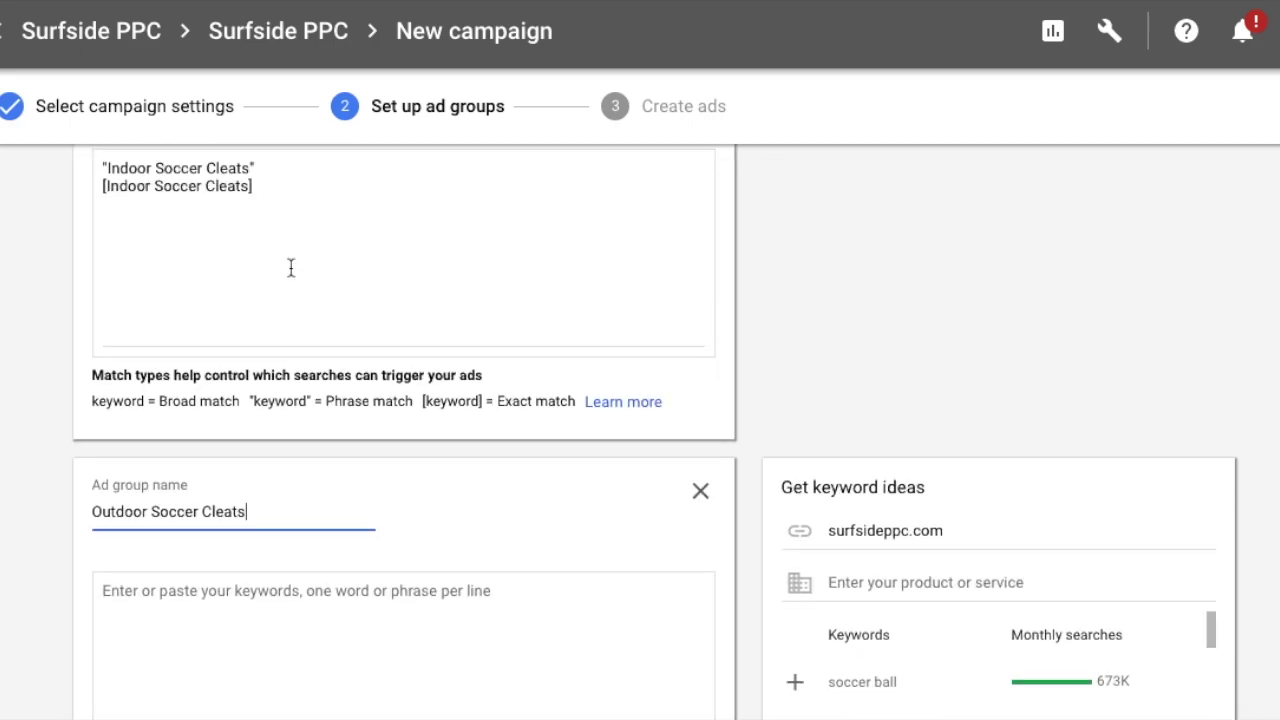
pyautogui.moveTo(264, 190); pyautogui.dragTo(135, 186)
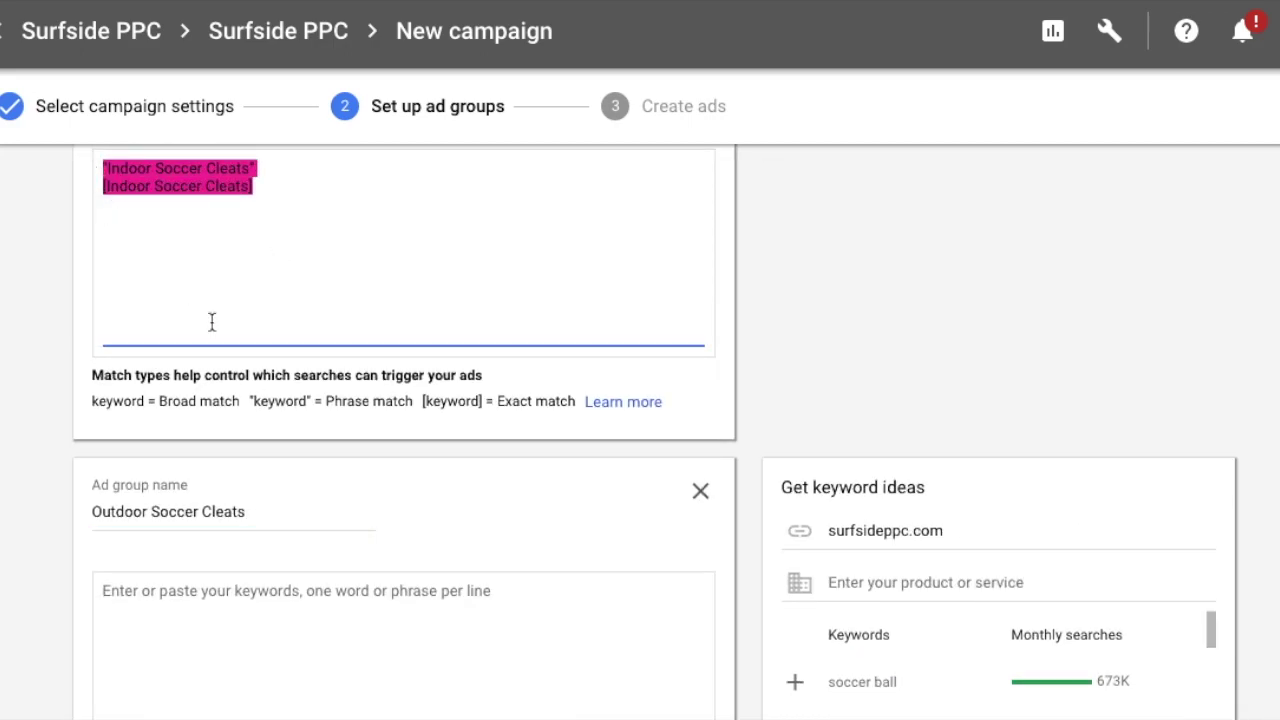
pyautogui.scroll(-1, 207, 309)
# Paste the Indoor keywords into the Outdoor list and change both 'Indoor' words to 'Outdoor'
pyautogui.click(203, 597)
pyautogui.write('"Indoor Soccer Cleats" [Indoor Soccer Cleats]')
pyautogui.moveTo(152, 521); pyautogui.dragTo(106, 521)
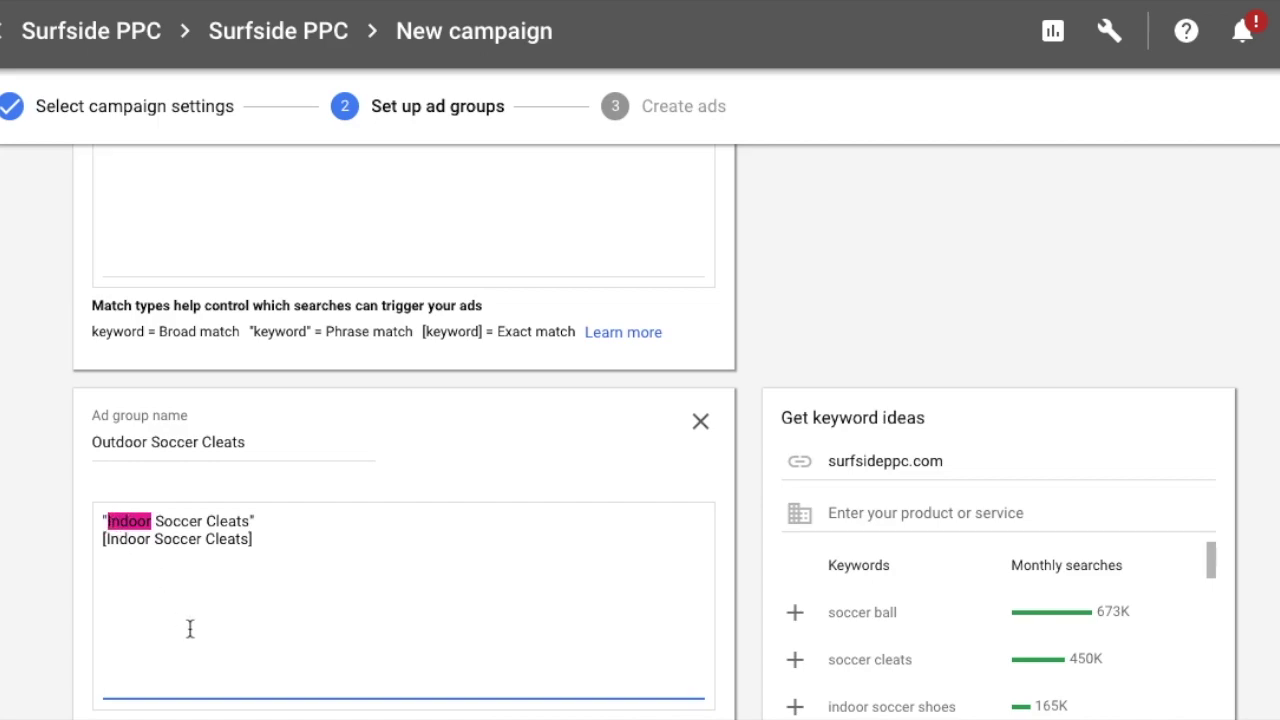
pyautogui.write('Outdoor')
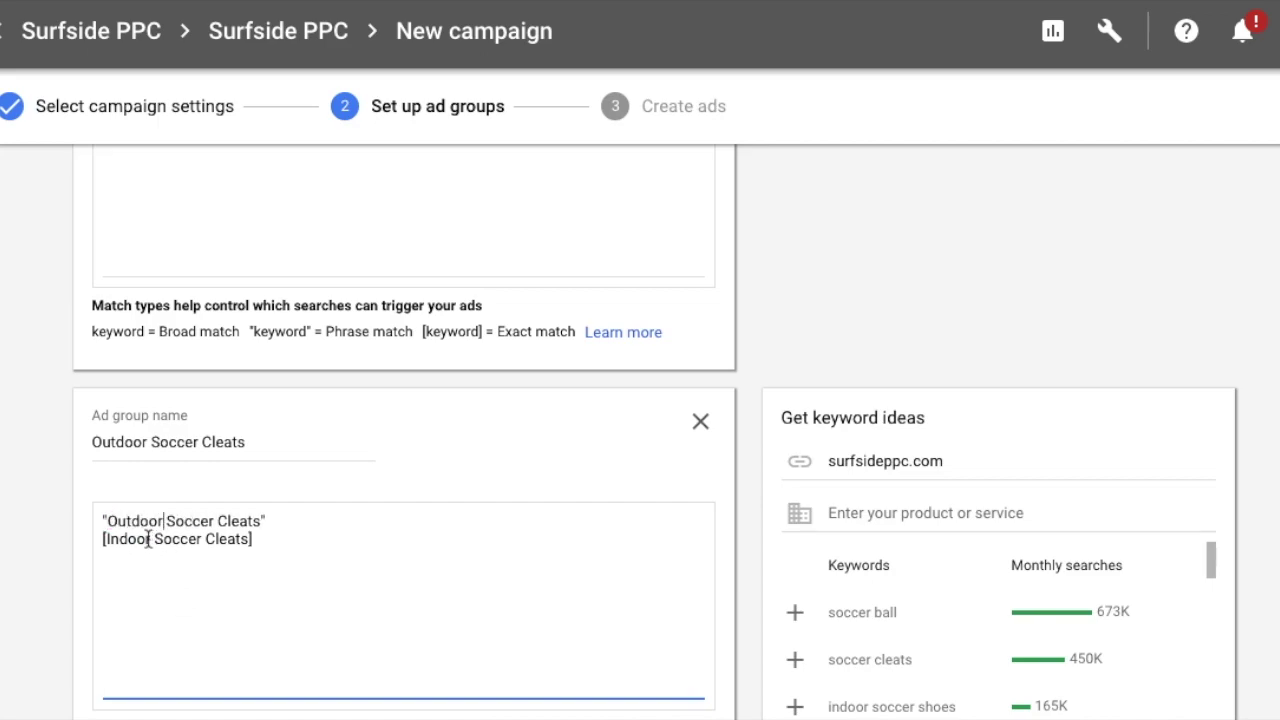
pyautogui.moveTo(153, 540); pyautogui.dragTo(105, 541)
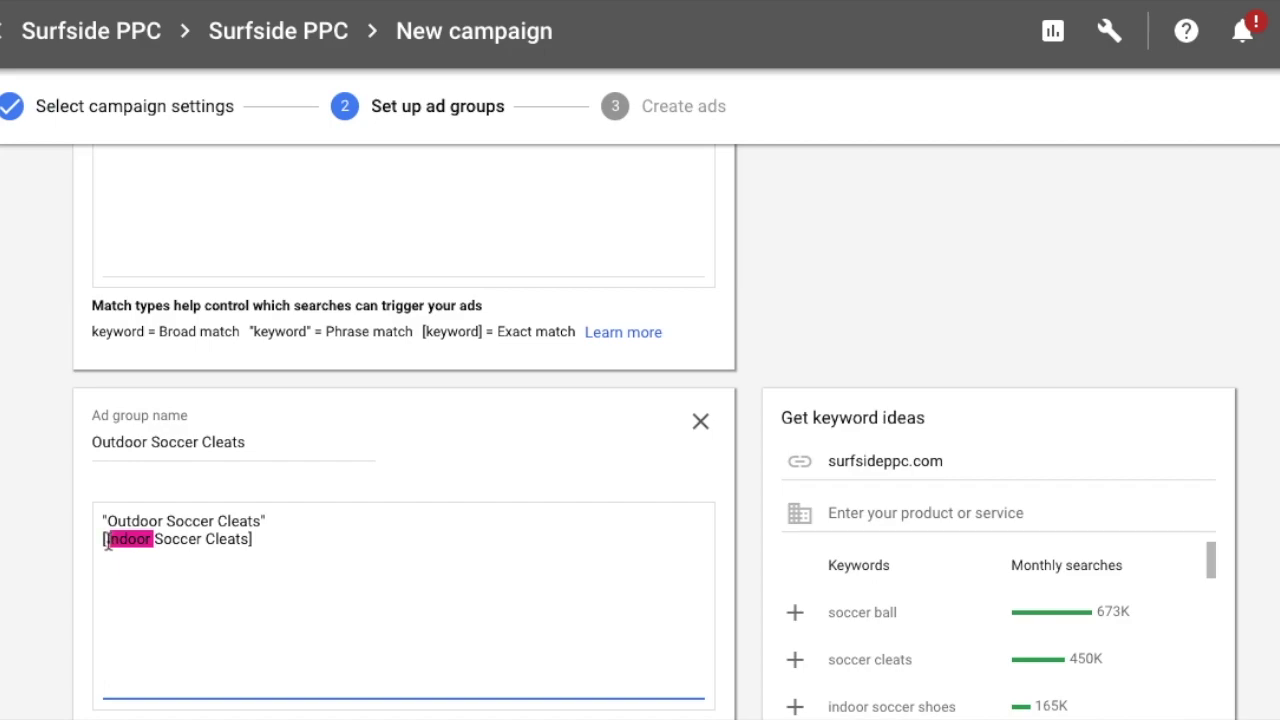
pyautogui.write('Outdoor')
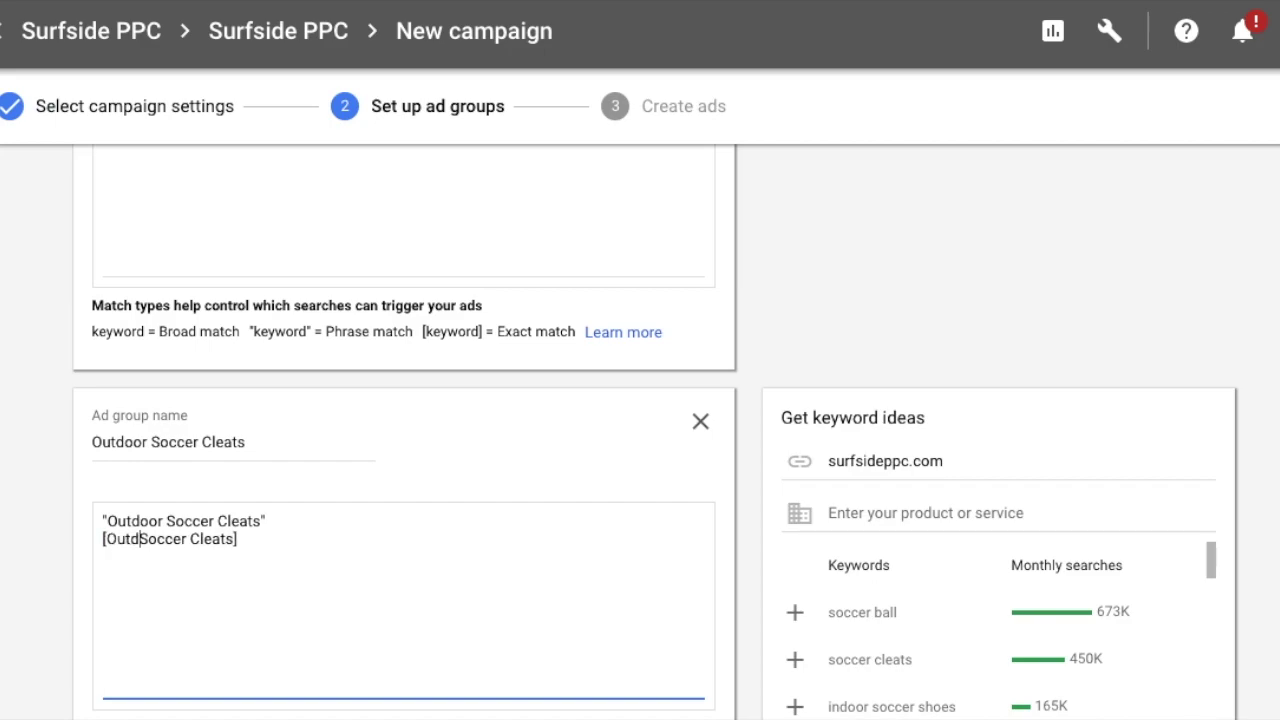
pyautogui.click(64, 450)
pyautogui.scroll(3, 58, 455)
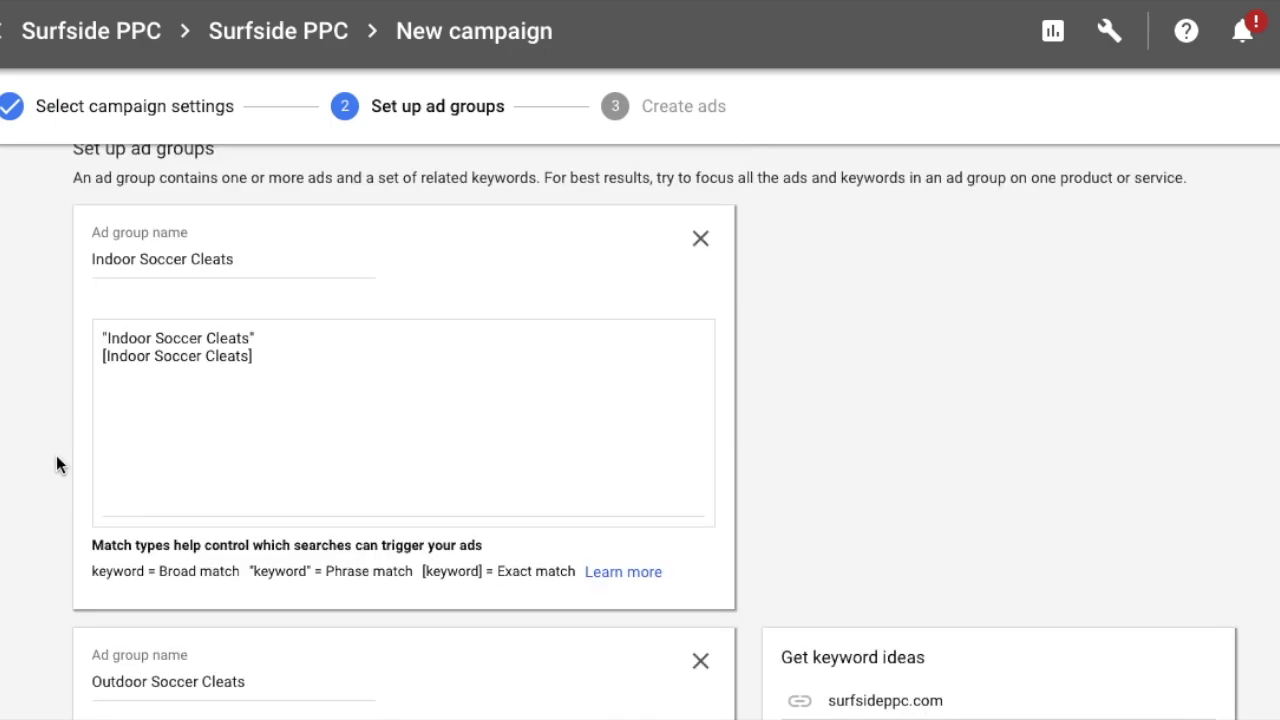
pyautogui.scroll(-4, 8, 410)
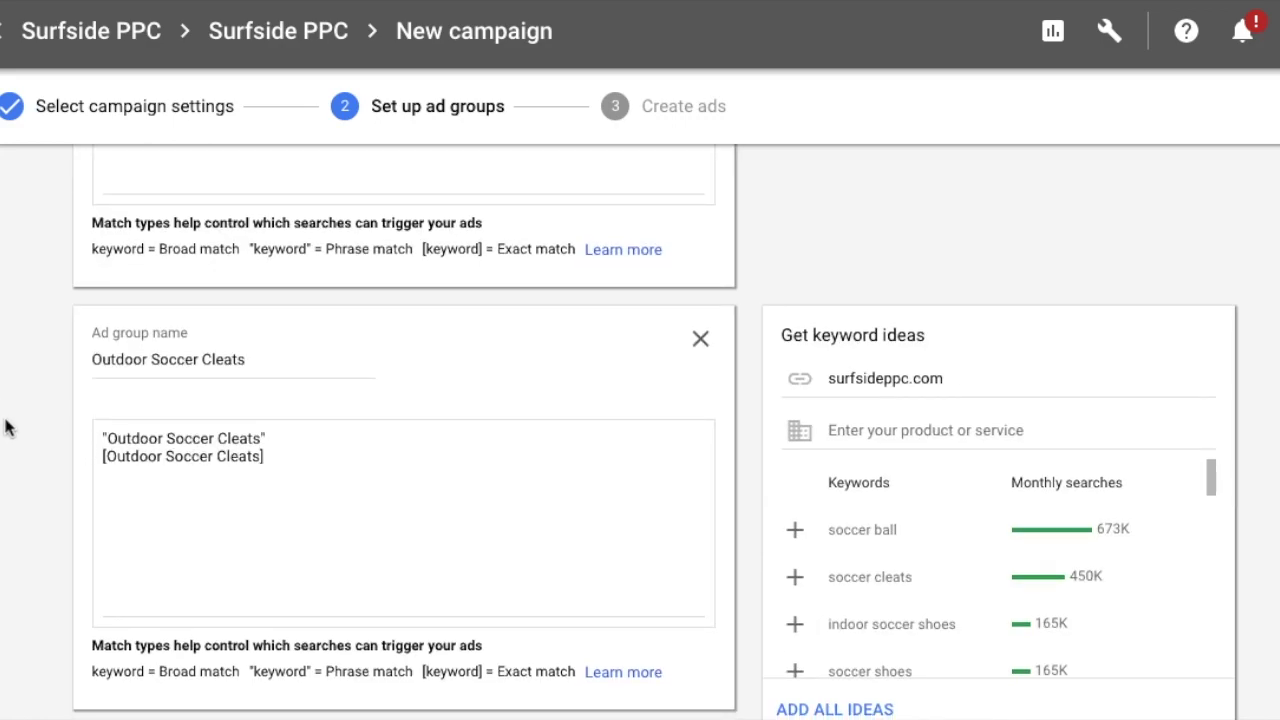
pyautogui.scroll(-2, 2, 428)
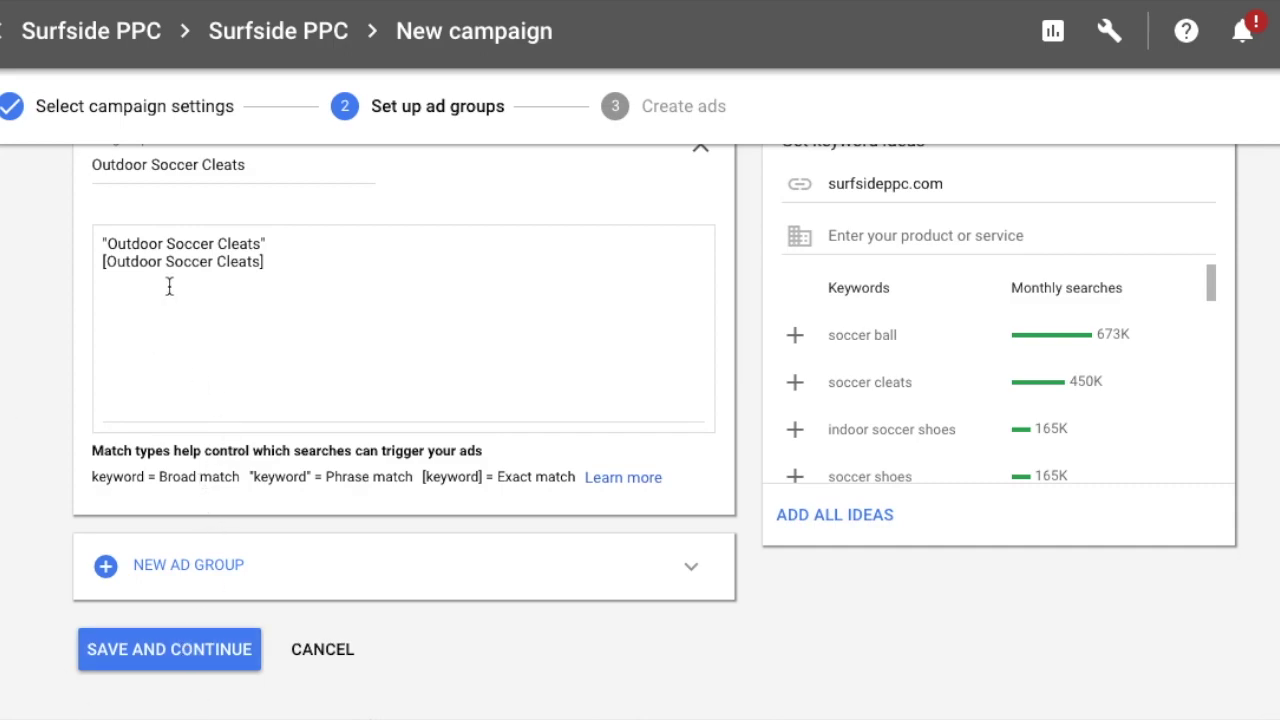
pyautogui.scroll(-3, 1063, 390)
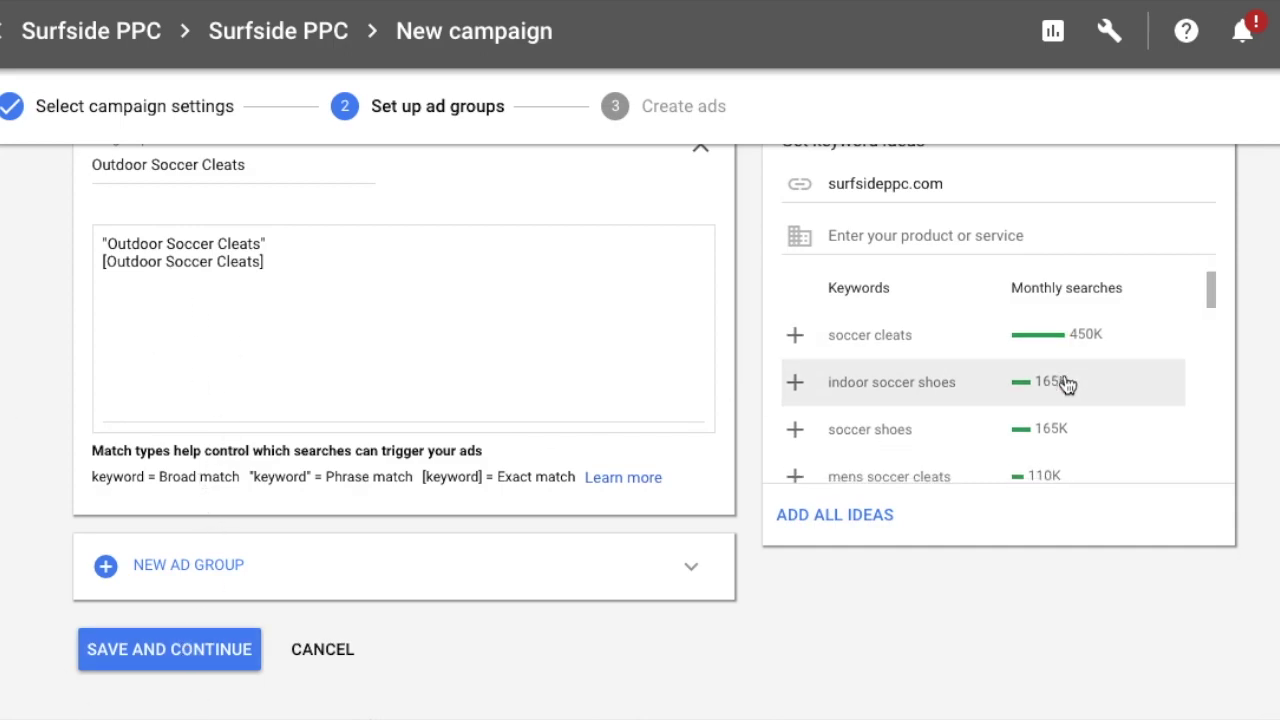
pyautogui.scroll(-1, 1063, 390)
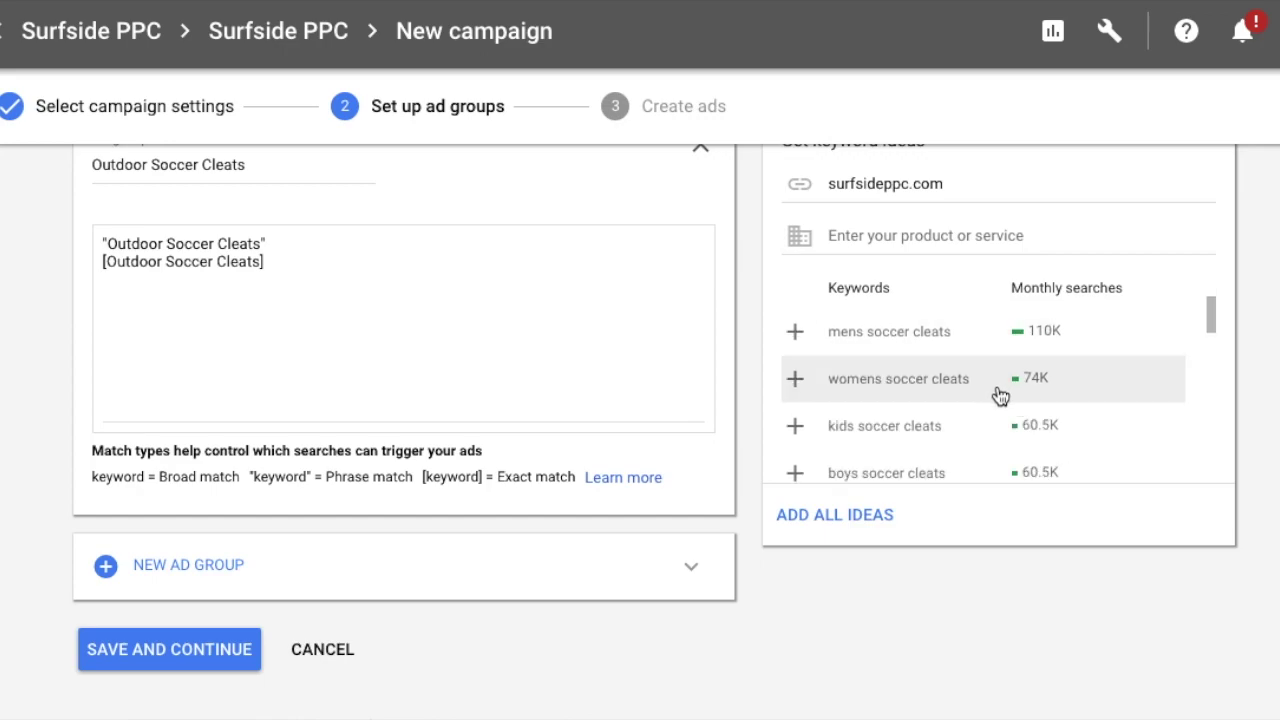
pyautogui.scroll(1, 278, 380)
pyautogui.scroll(1, 278, 380)
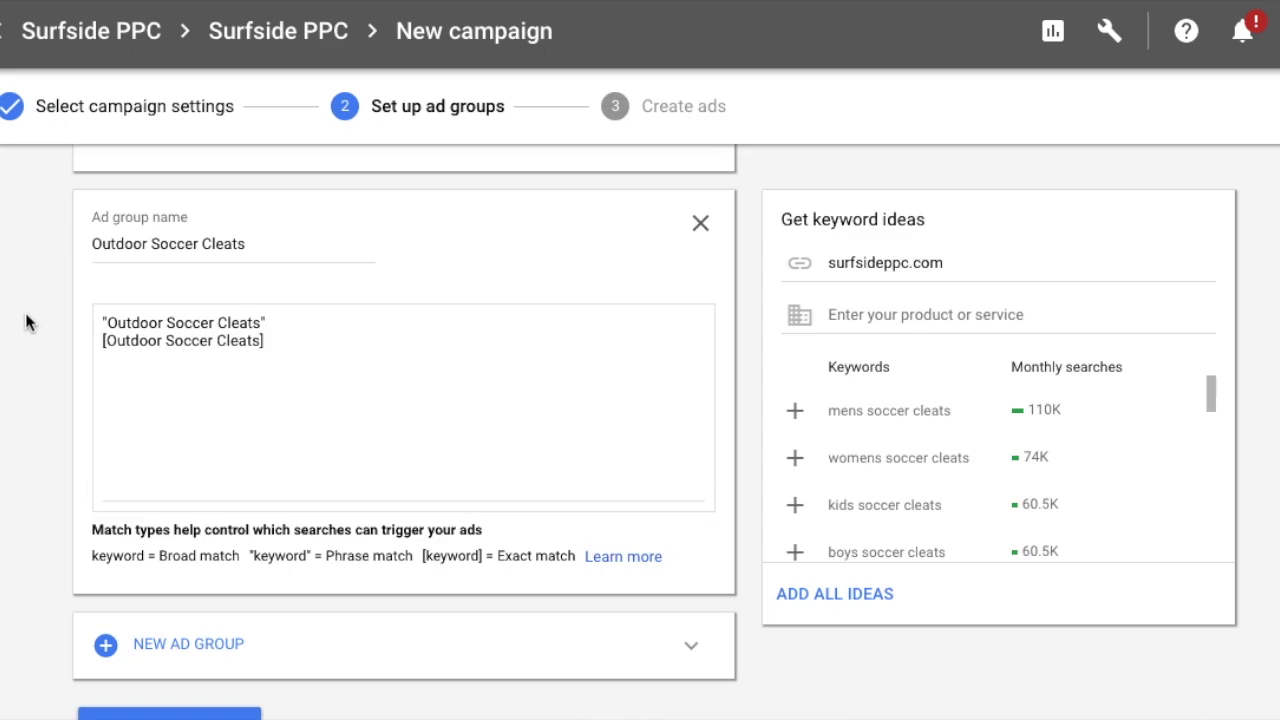
pyautogui.scroll(3, 55, 322)
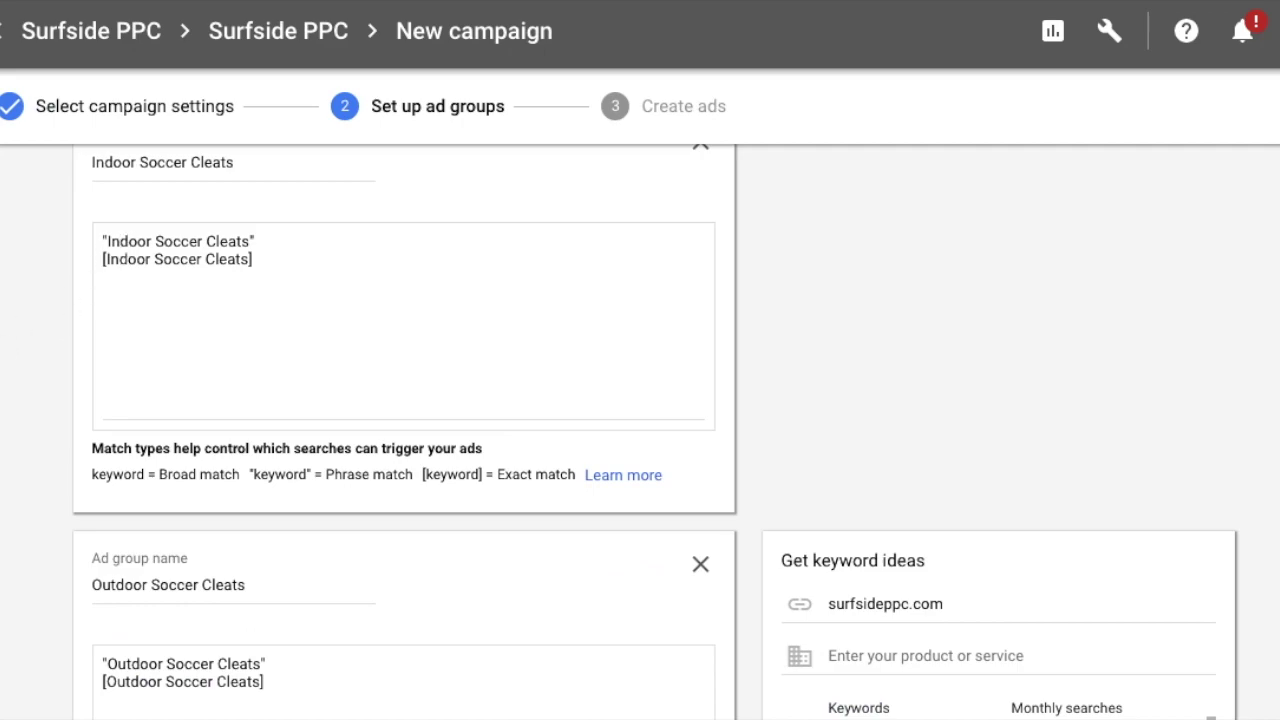
pyautogui.scroll(-2, 31, 355)
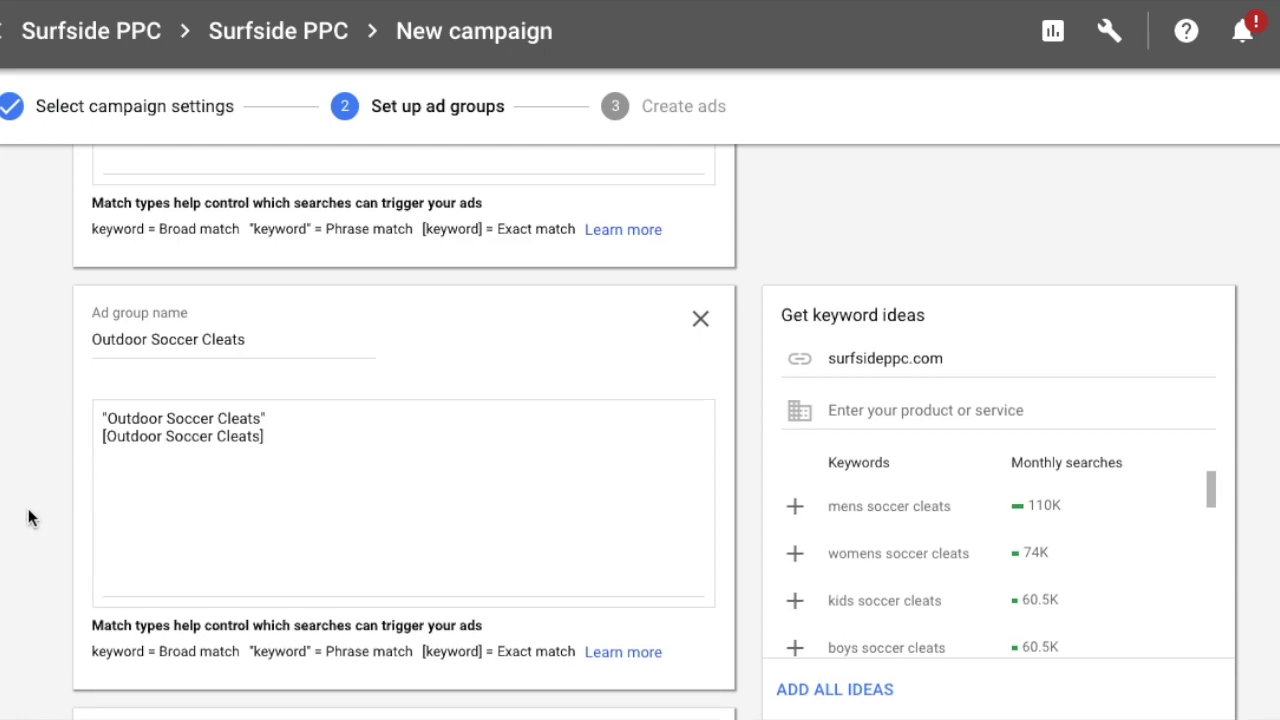
pyautogui.scroll(3, 30, 490)
# Replace the Indoor keywords with Indoor Soccer Cleats, Indoor Soccer Shoes, and Best Indoor Soccer Cleats
pyautogui.moveTo(277, 294); pyautogui.dragTo(50, 241)
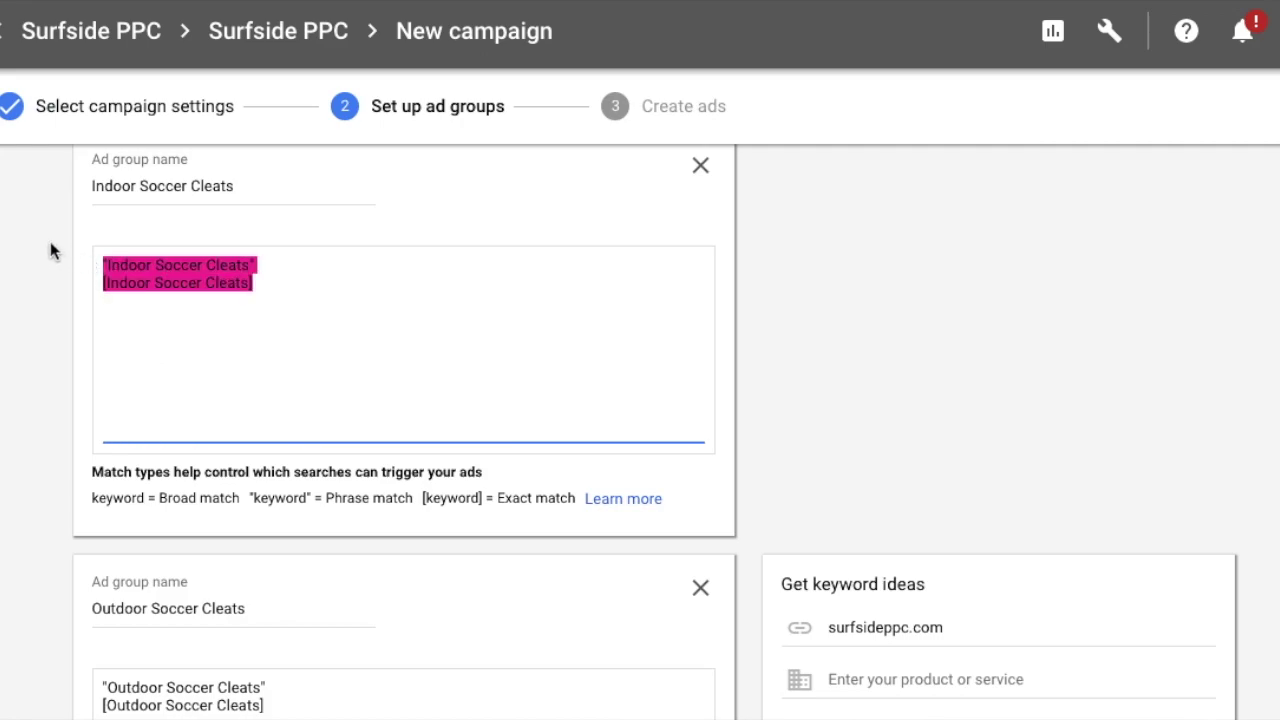
pyautogui.write('Indoor Soccer Cleats')
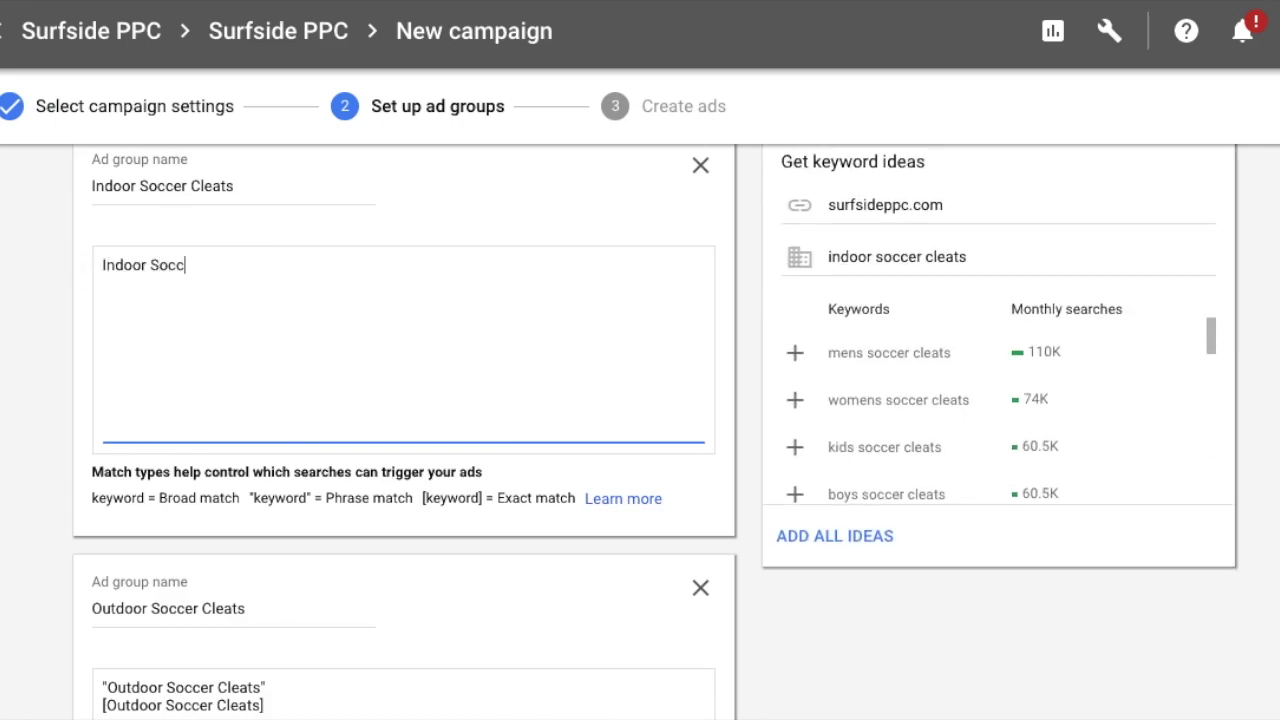
pyautogui.press('Return')
pyautogui.write('Indoor Soccer Shoes ')
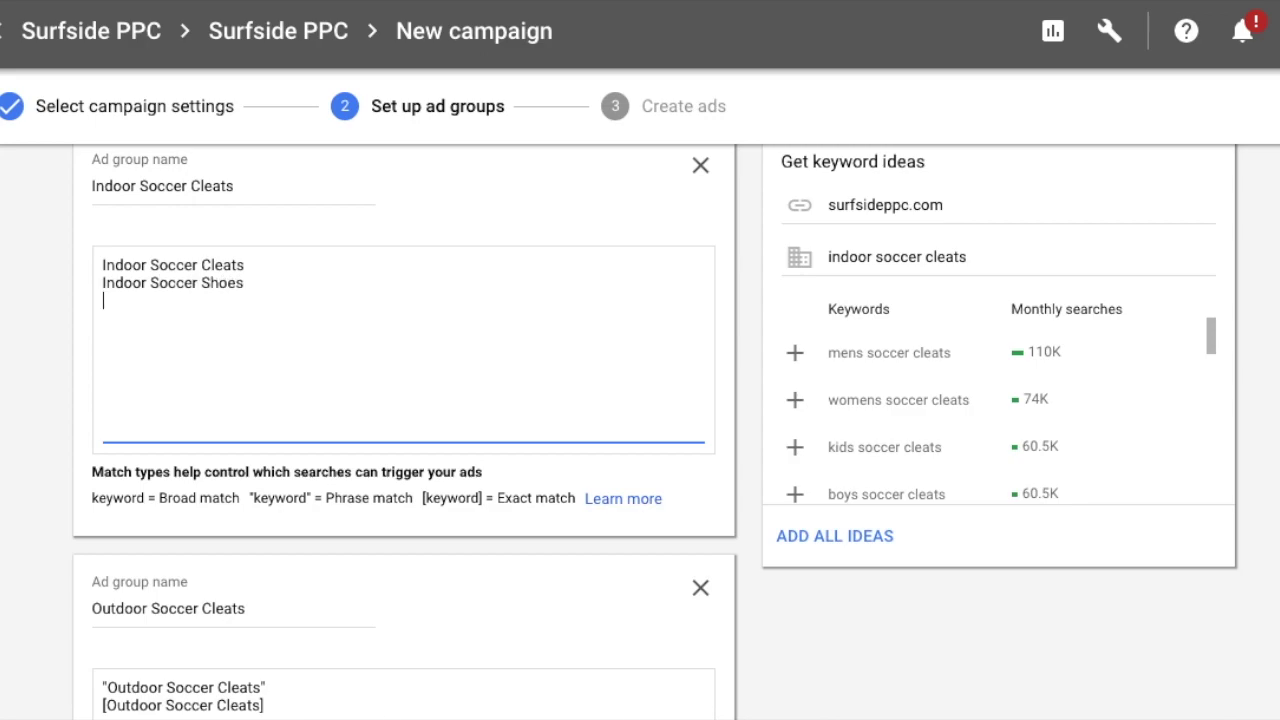
pyautogui.write('Best Indoor Soccer Cleats')
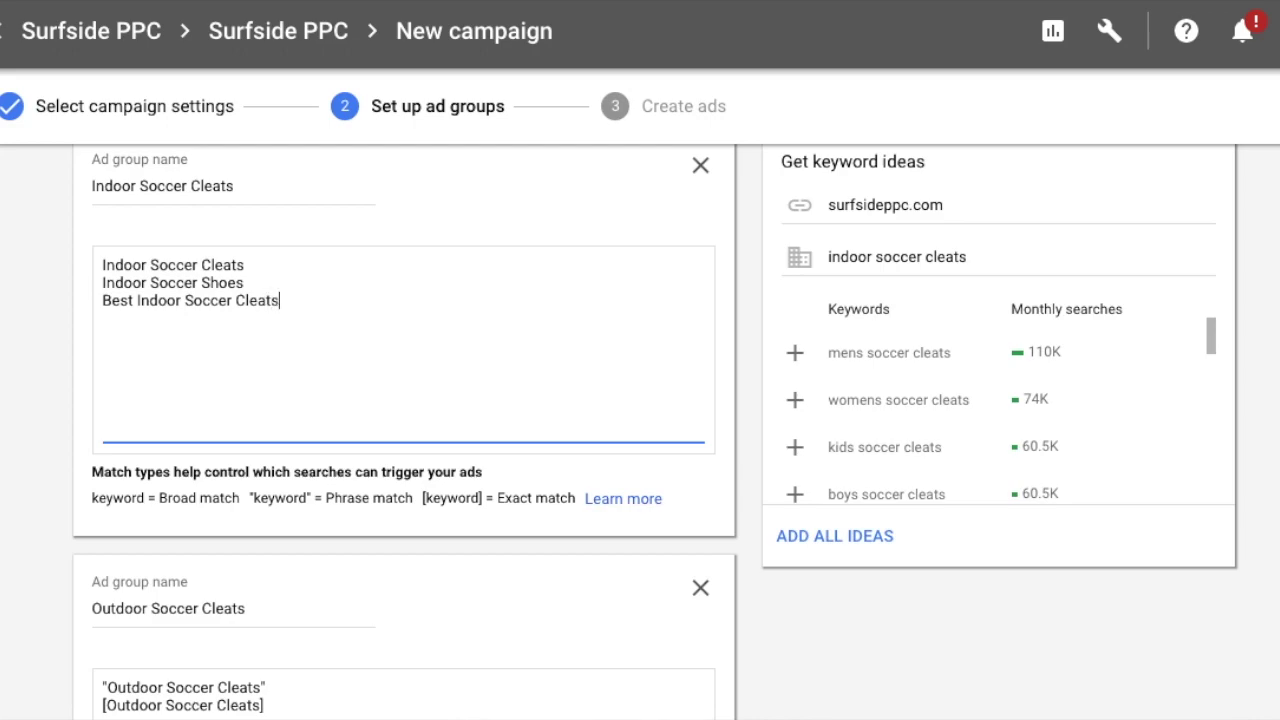
# Replace the Outdoor keywords with Outdoor Soccer Cleats and Outdoor Soccer Shoes
pyautogui.scroll(-1, 80, 285)
pyautogui.moveTo(268, 641); pyautogui.dragTo(56, 564)
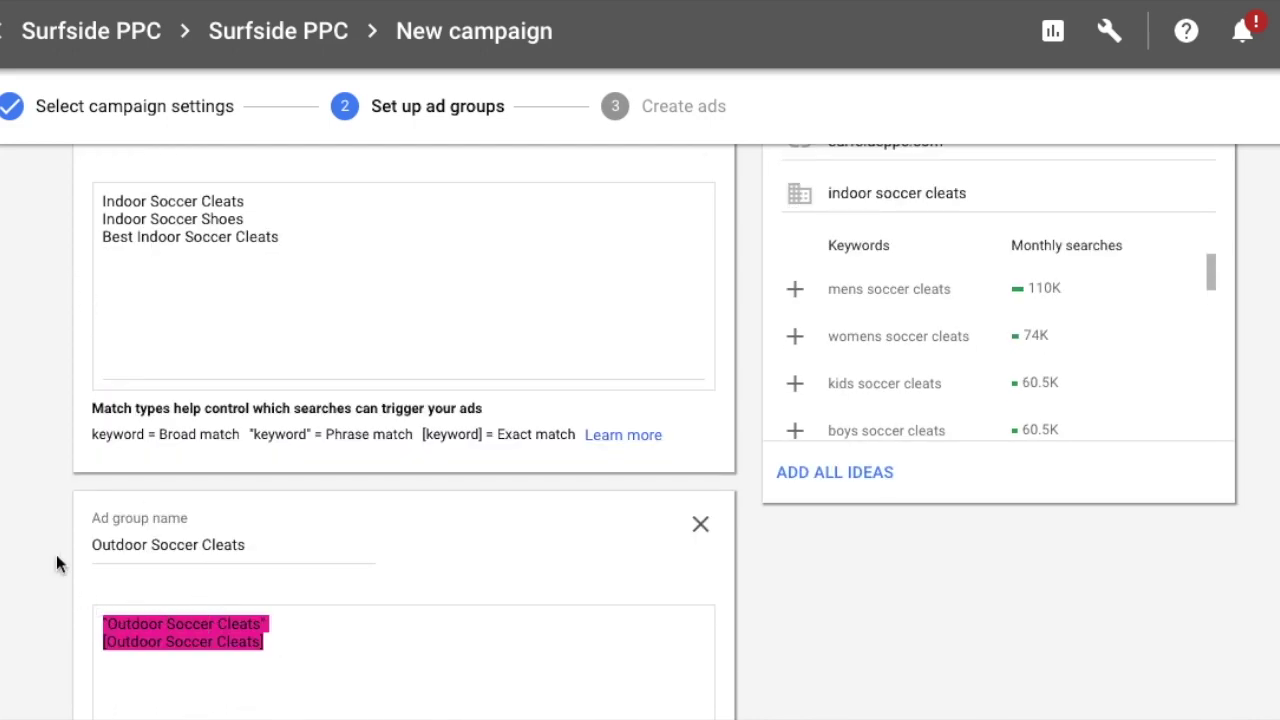
pyautogui.write('Outdoor Soccer Cleats Outd')
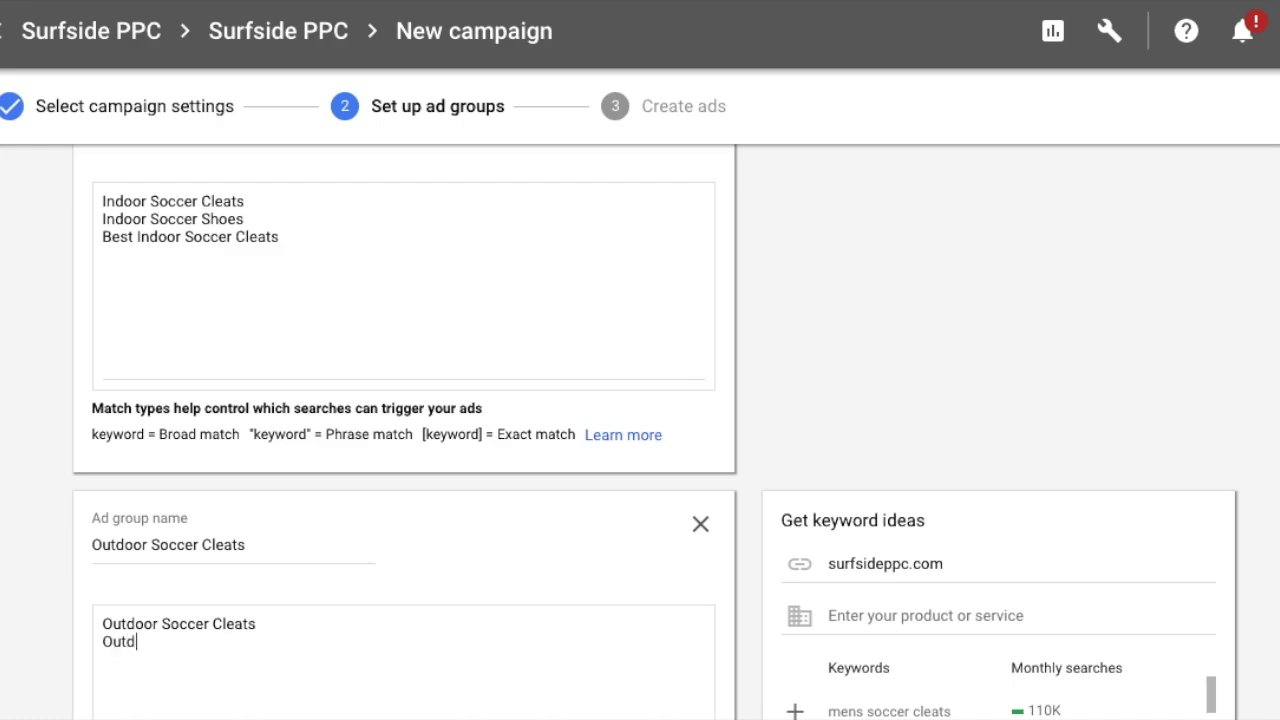
pyautogui.write('oor Soccer Shoes')
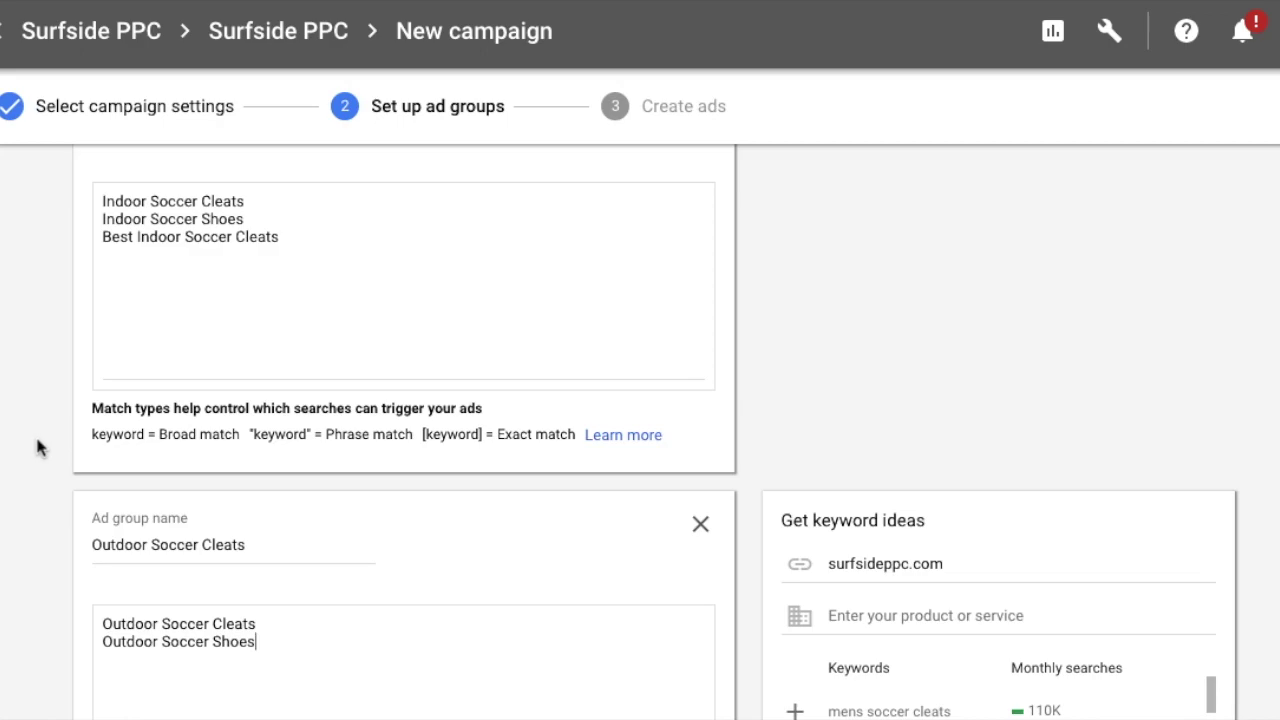
pyautogui.click(320, 234)
pyautogui.click(281, 236)
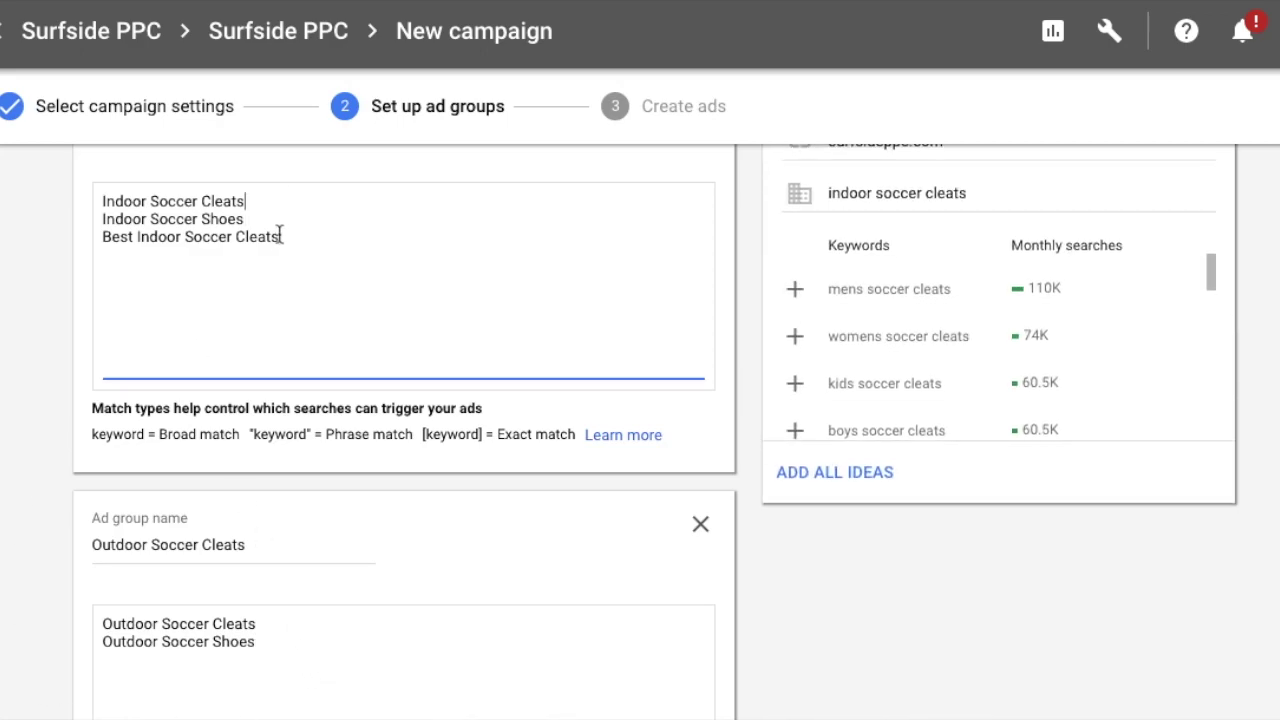
pyautogui.click(310, 622)
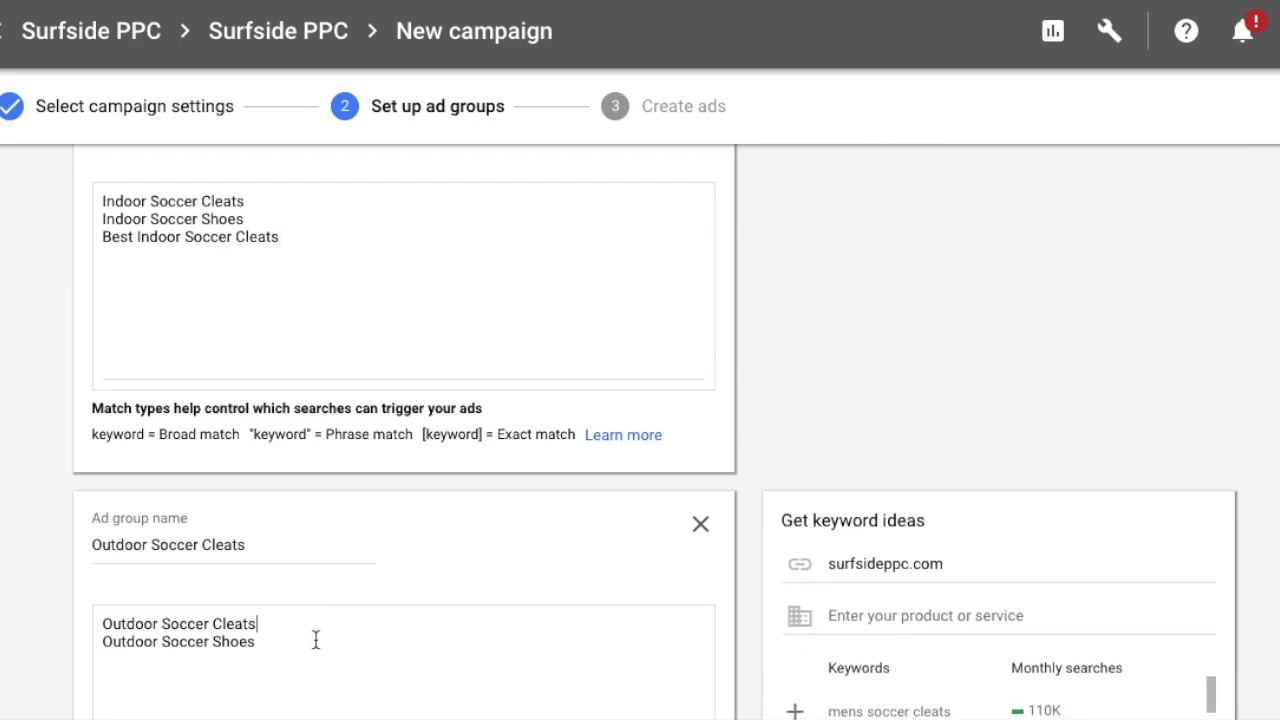
# Prefix Indoor with +: +Indoor Soccer Cleats, +Indoor Soccer Shoes, Best +Indoor Soccer Cleats
pyautogui.moveTo(102, 200); pyautogui.dragTo(233, 205)
pyautogui.click(233, 204)
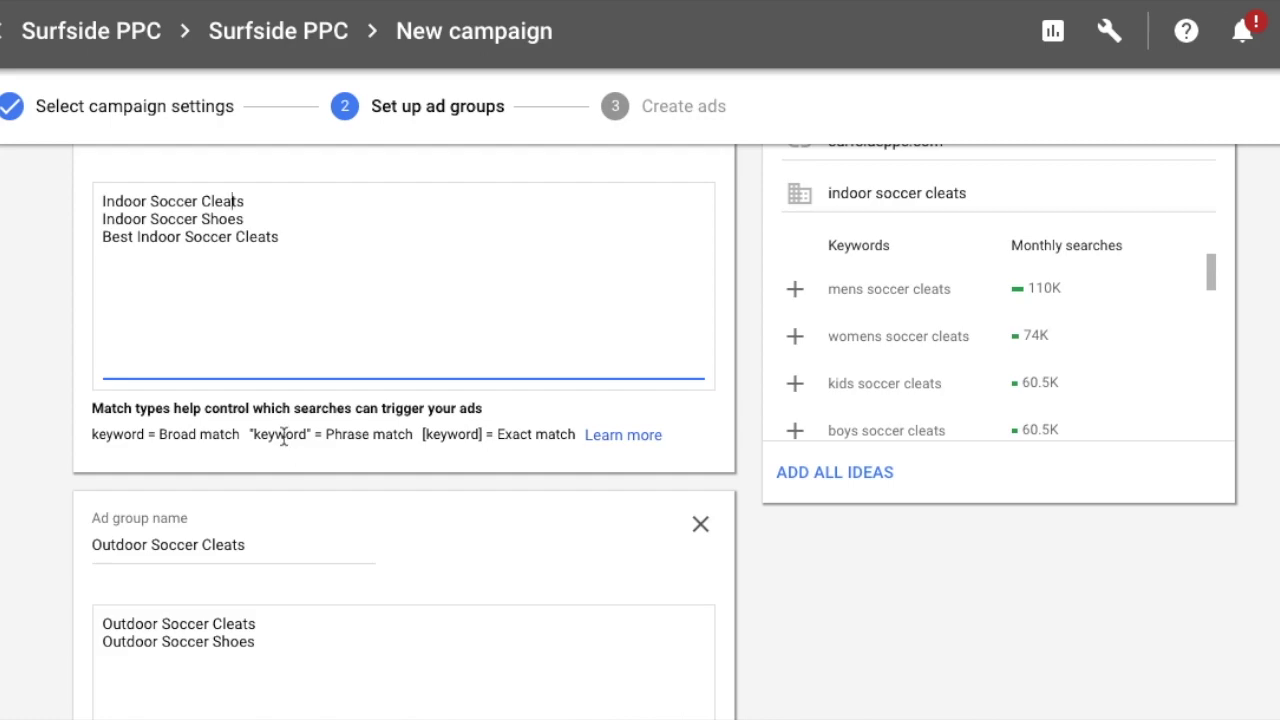
pyautogui.click(102, 203)
pyautogui.scroll(1, 43, 280)
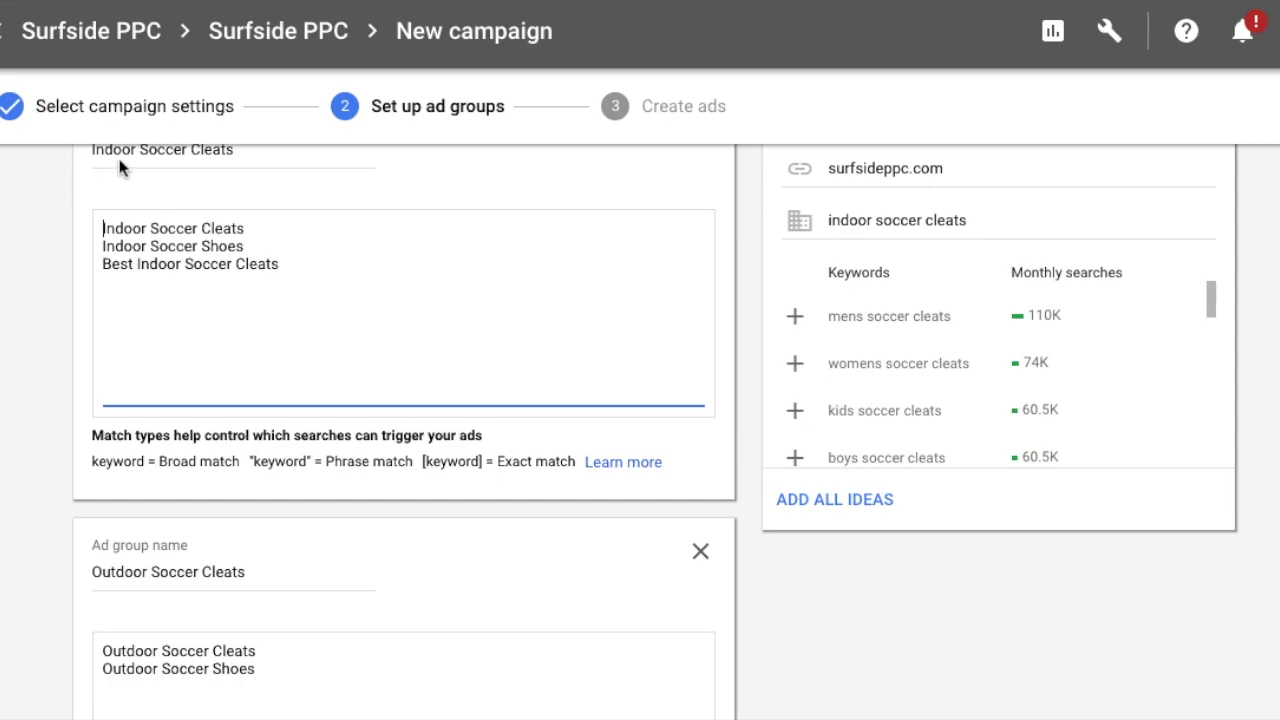
pyautogui.write('+')
pyautogui.click(104, 246)
pyautogui.write('+')
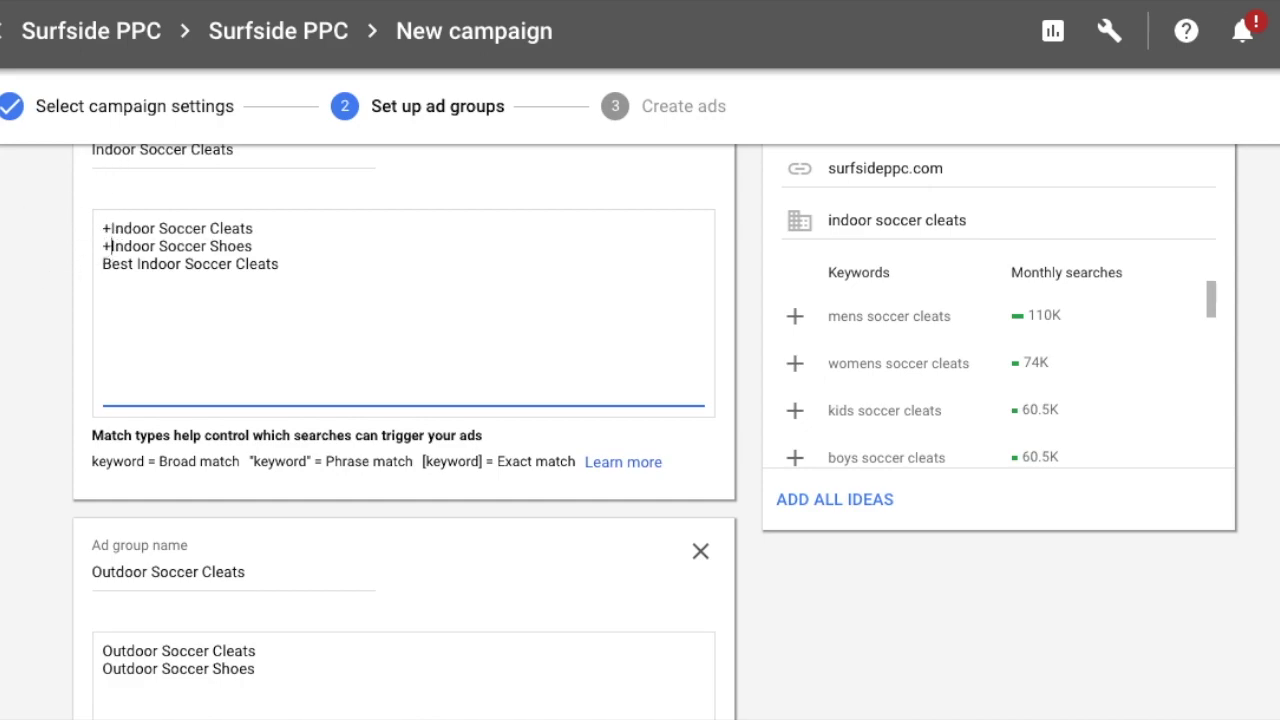
pyautogui.click(137, 264)
pyautogui.write('+')
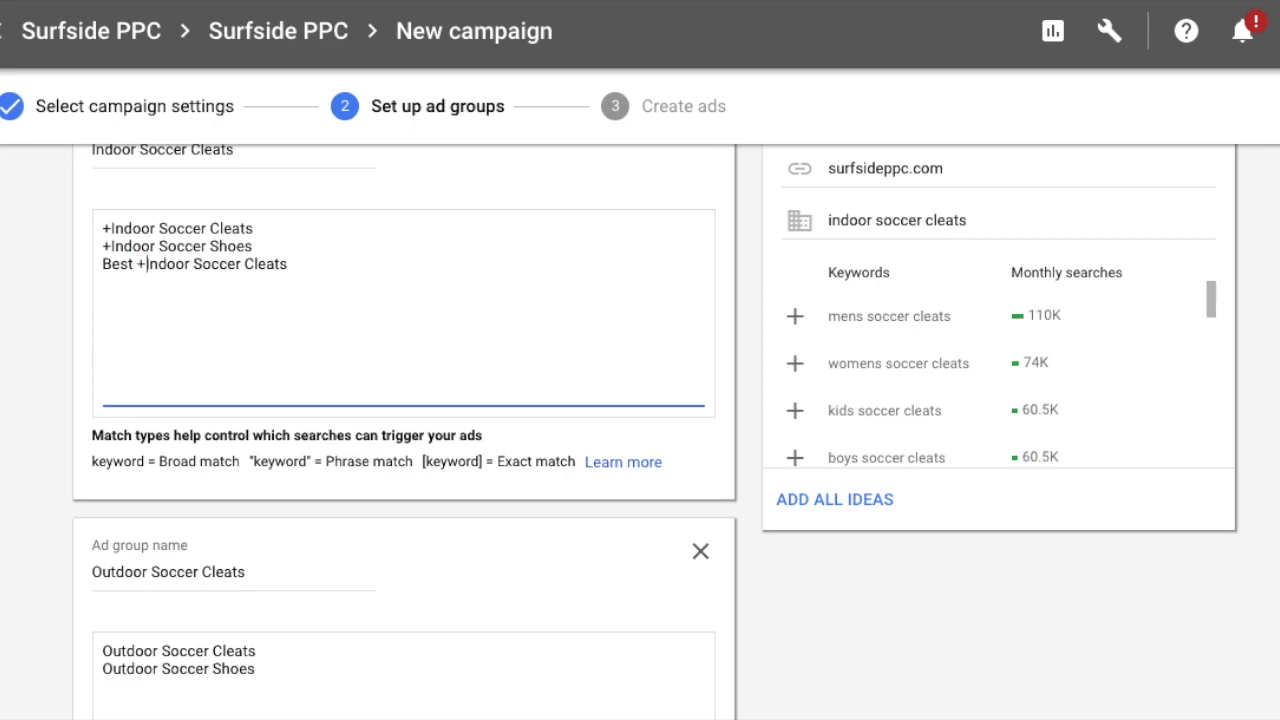